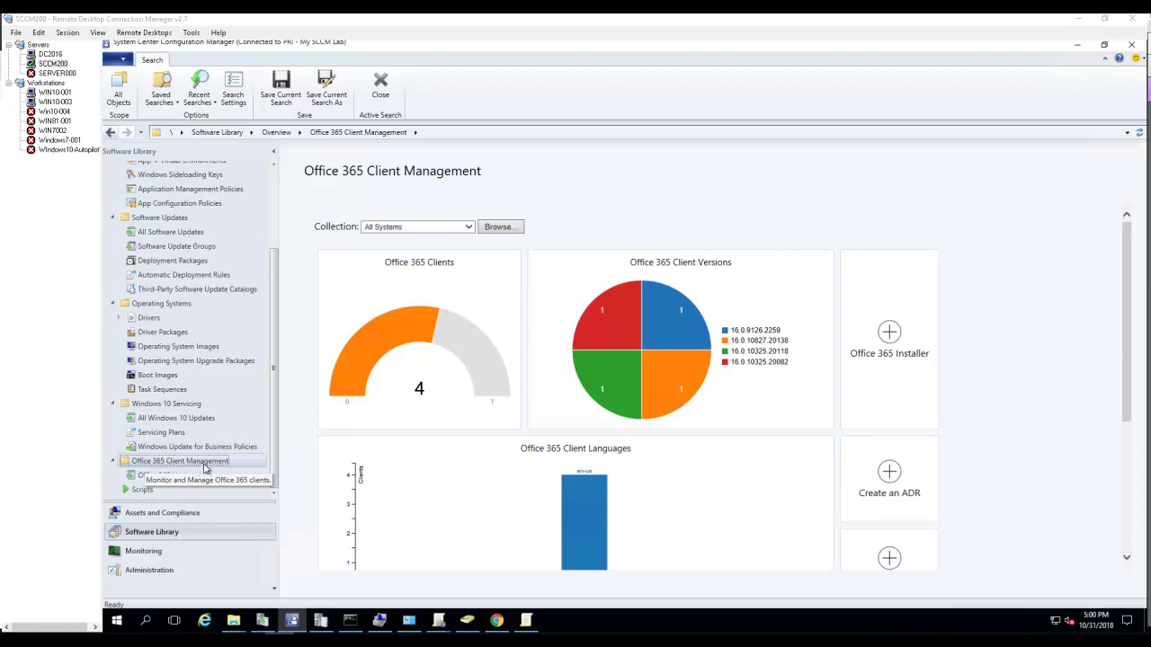
Start an automatic deployment rule named Office 365 Updates from the Office 365 client dashboard, using the Office 365 Client Updates template
{"action": "mouse_move", "coordinate": [599, 370]}
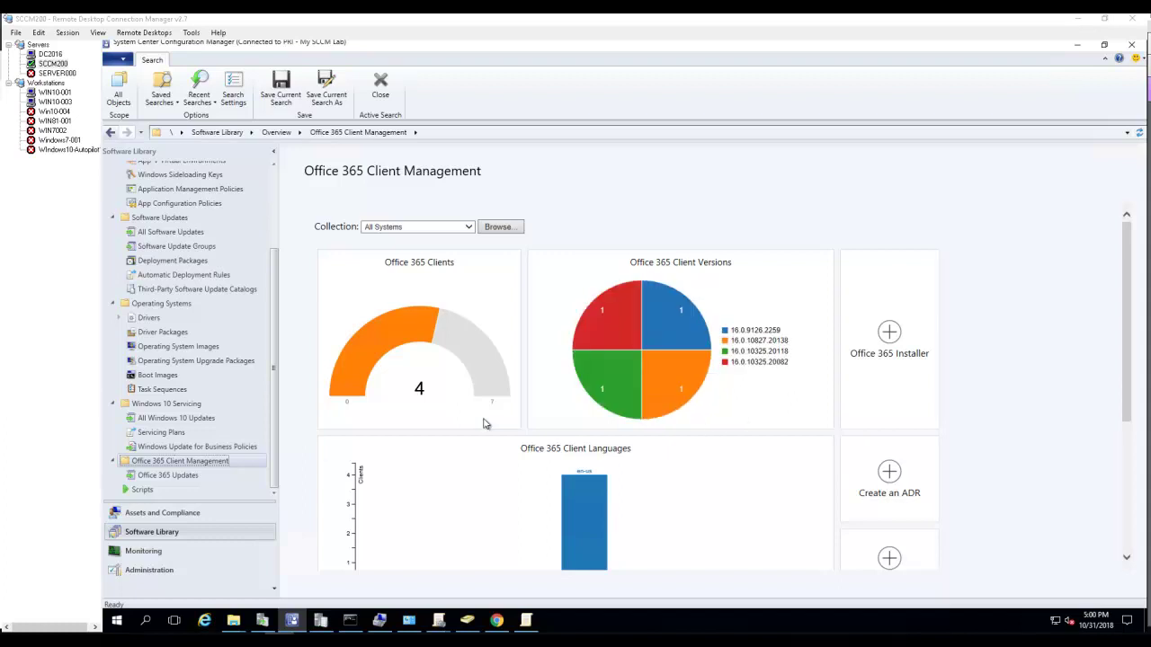
{"action": "scroll", "coordinate": [998, 456], "scroll_direction": "down", "scroll_amount": 1}
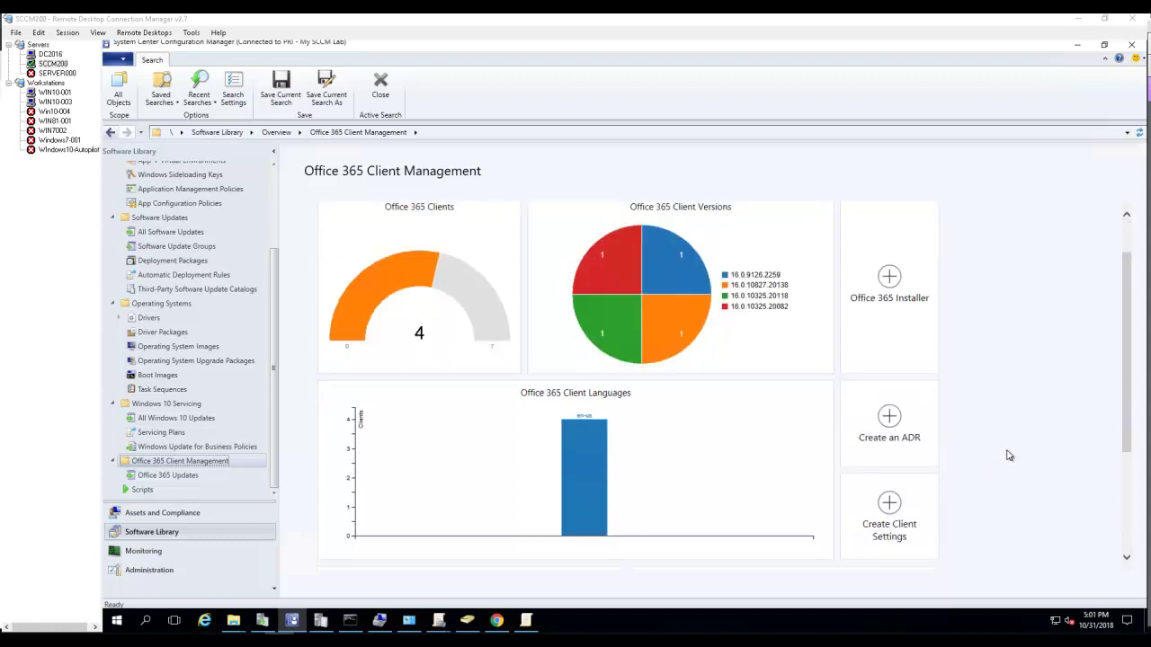
{"action": "left_click", "coordinate": [889, 419]}
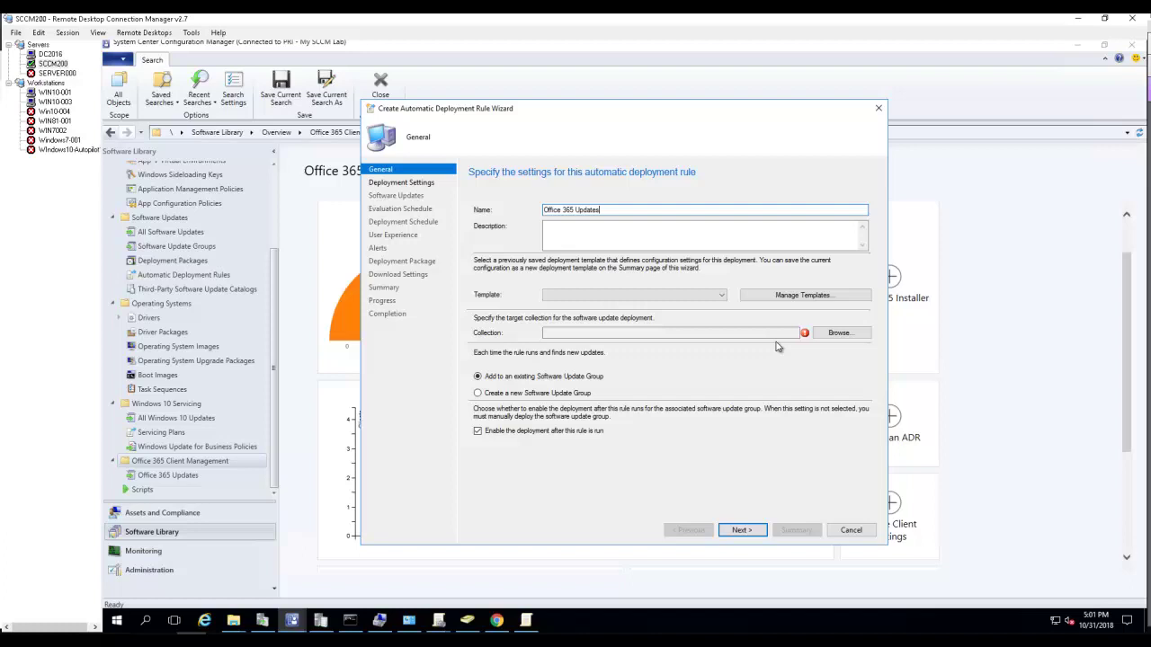
{"action": "left_click", "coordinate": [718, 295]}
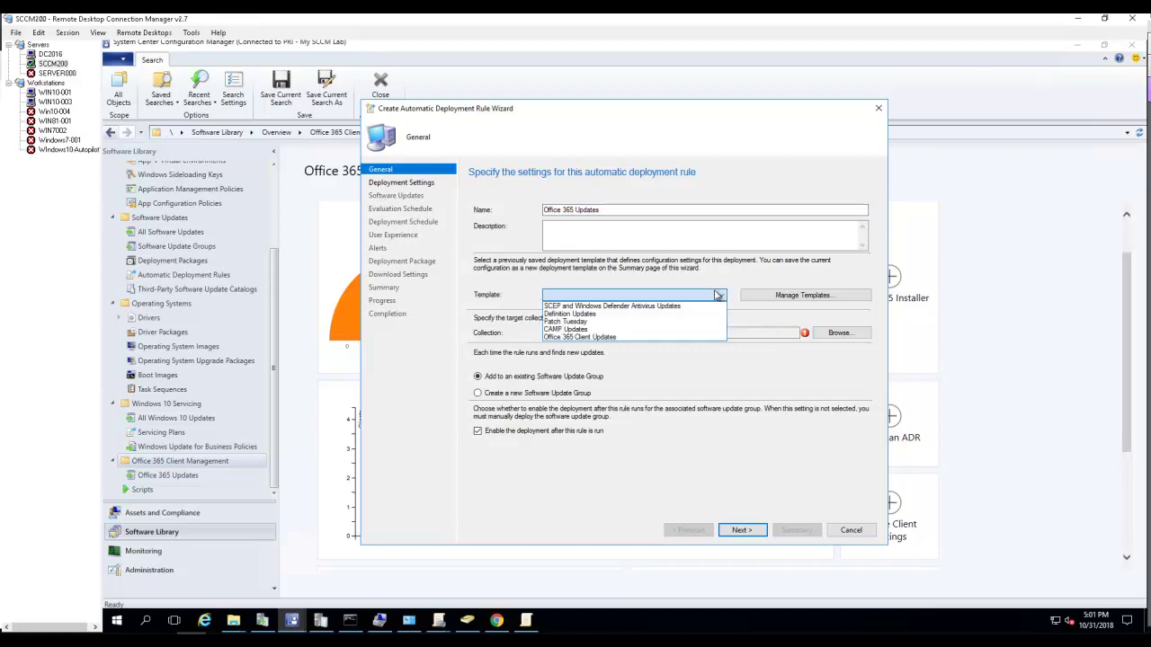
{"action": "left_click", "coordinate": [593, 339]}
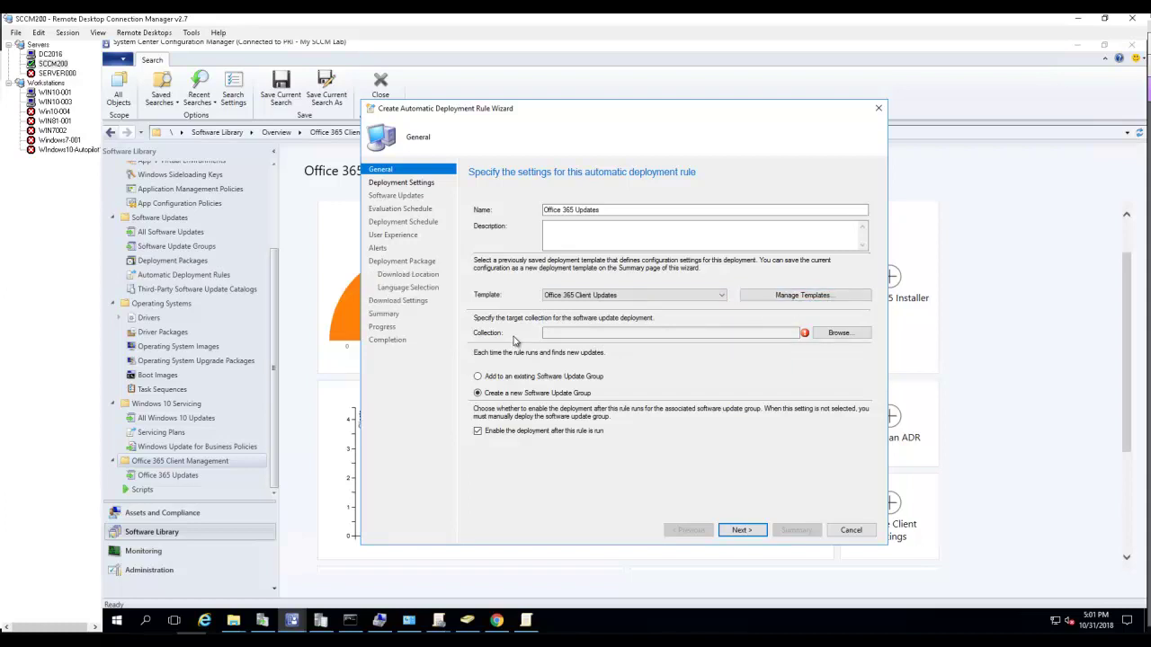
Set the rule's target collection to the Workstations Only device collection
{"action": "left_click", "coordinate": [854, 336]}
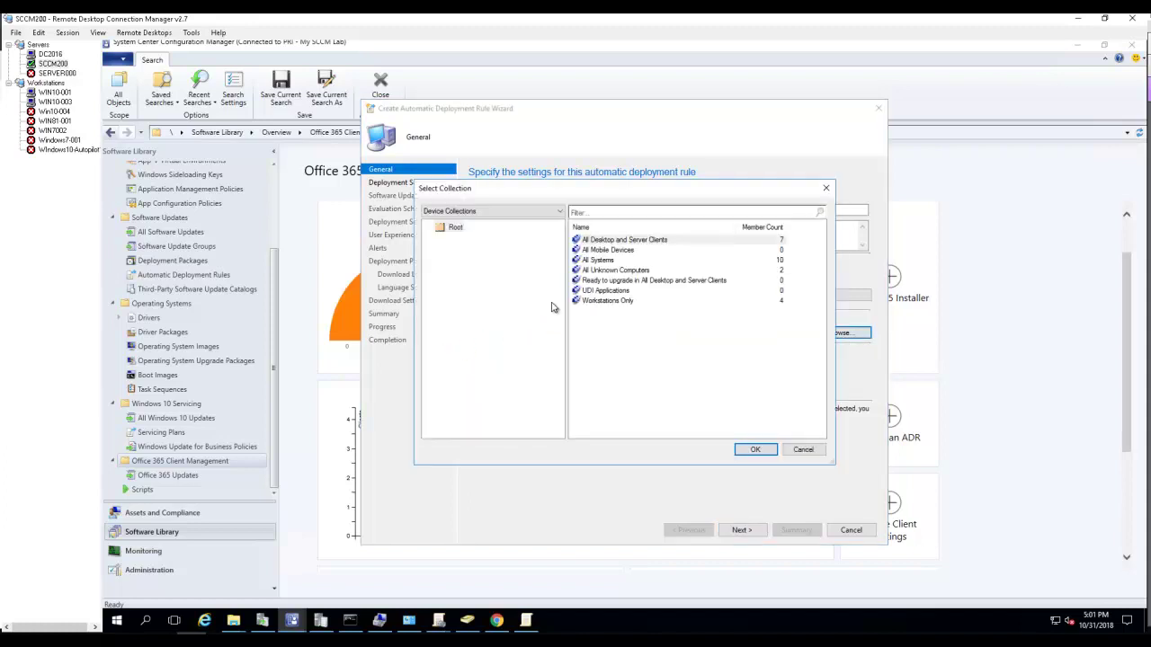
{"action": "left_click", "coordinate": [629, 301]}
{"action": "left_click", "coordinate": [755, 449]}
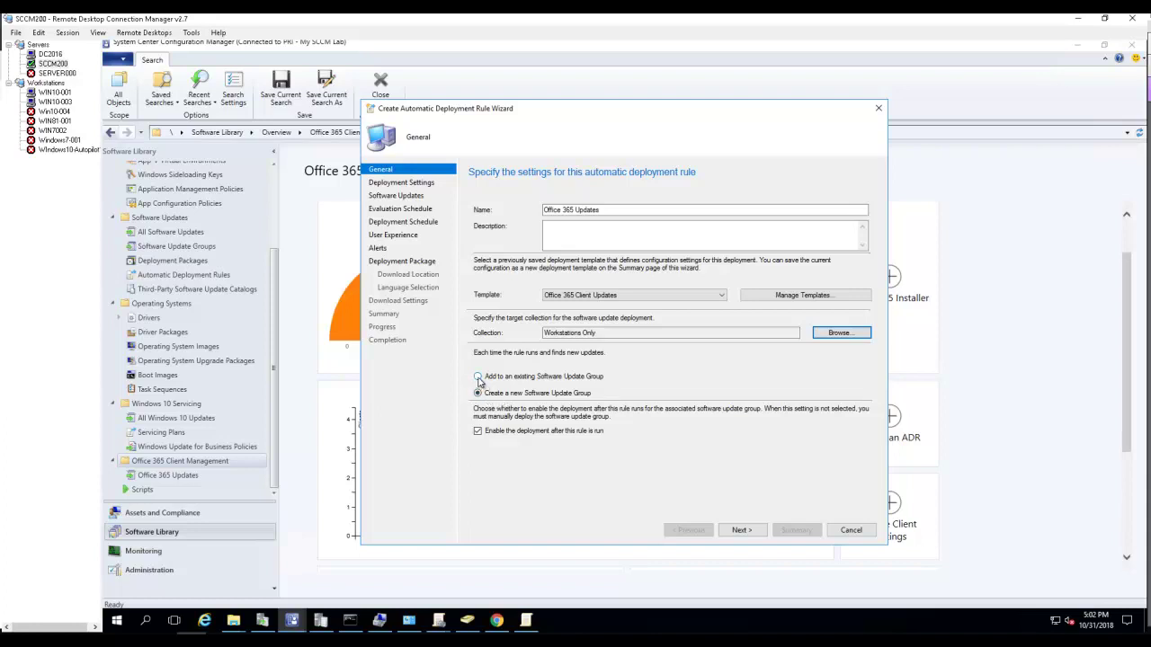
Have the rule add updates to an existing software update group, and proceed to the deployment settings
{"action": "left_click", "coordinate": [477, 377]}
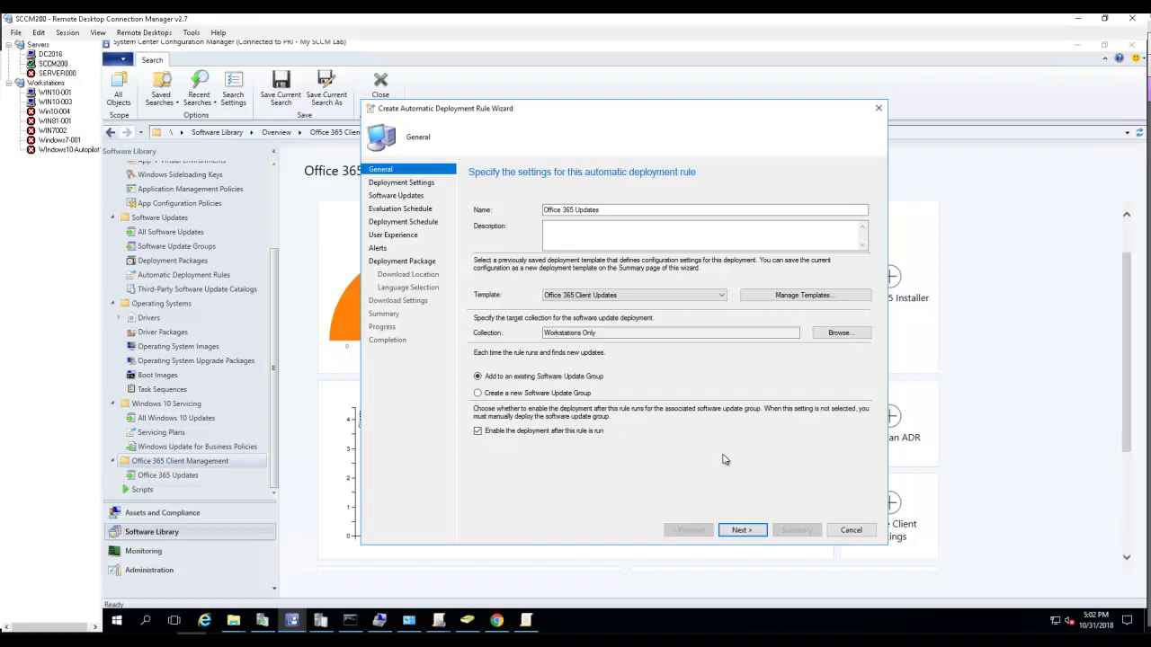
{"action": "left_click", "coordinate": [738, 531]}
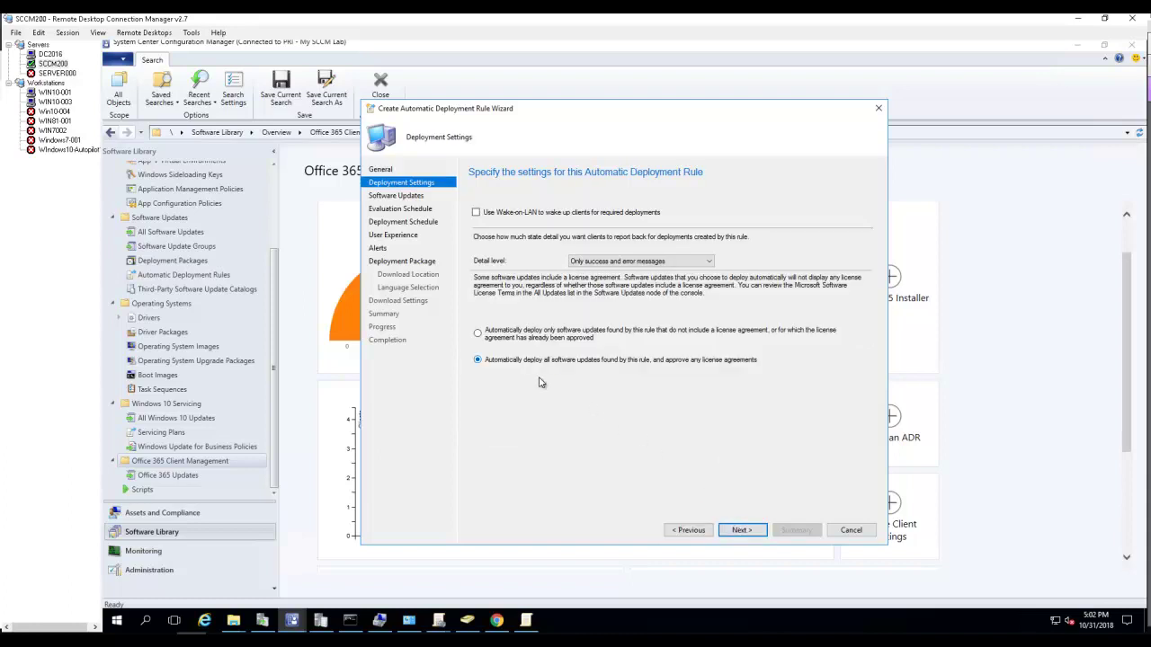
{"action": "left_click", "coordinate": [682, 528]}
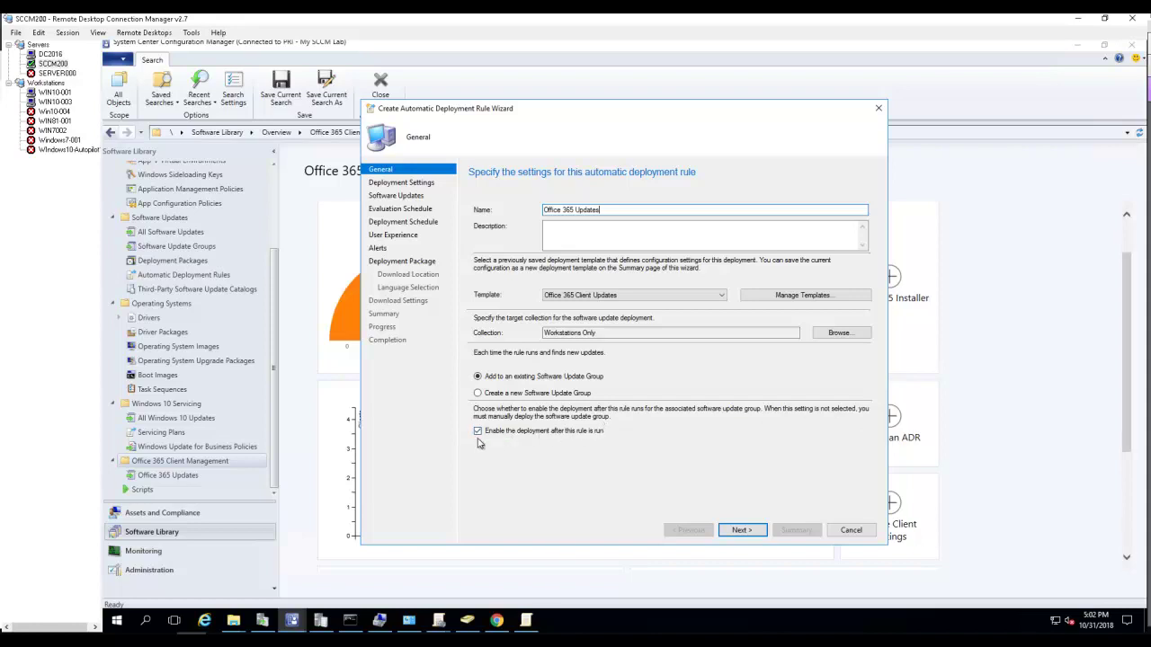
{"action": "left_click", "coordinate": [743, 530]}
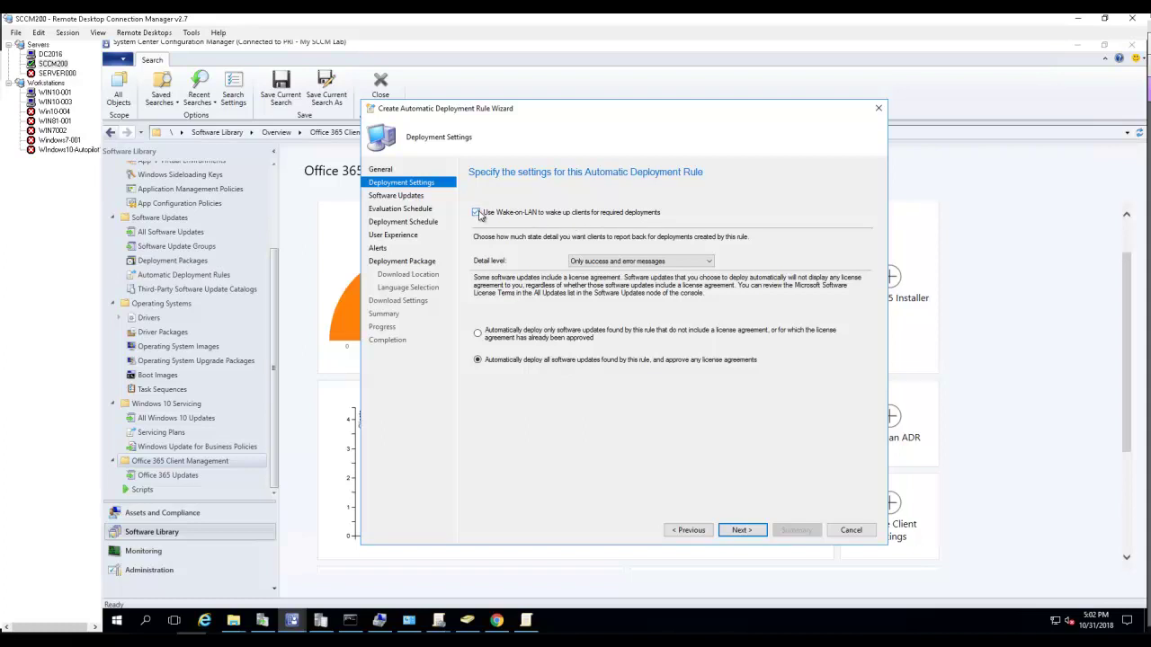
Leave Wake-on-LAN disabled, keep the detail level at Only success and error messages, and proceed to the update criteria
{"action": "left_click", "coordinate": [480, 214]}
{"action": "left_click", "coordinate": [605, 263]}
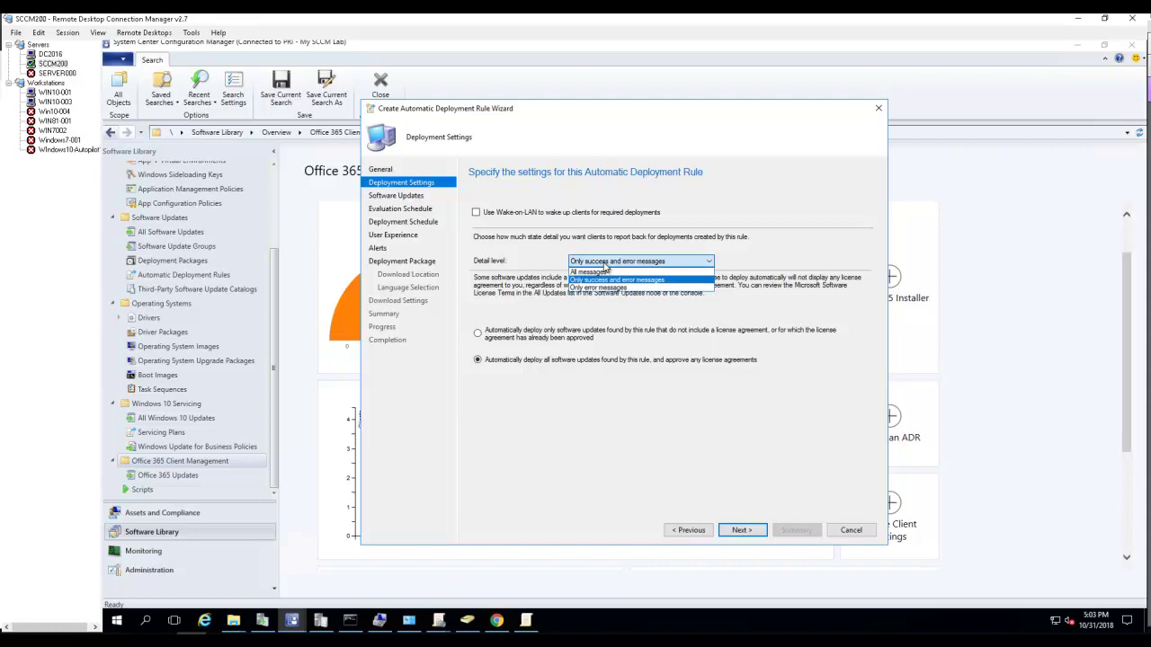
{"action": "left_click", "coordinate": [642, 280]}
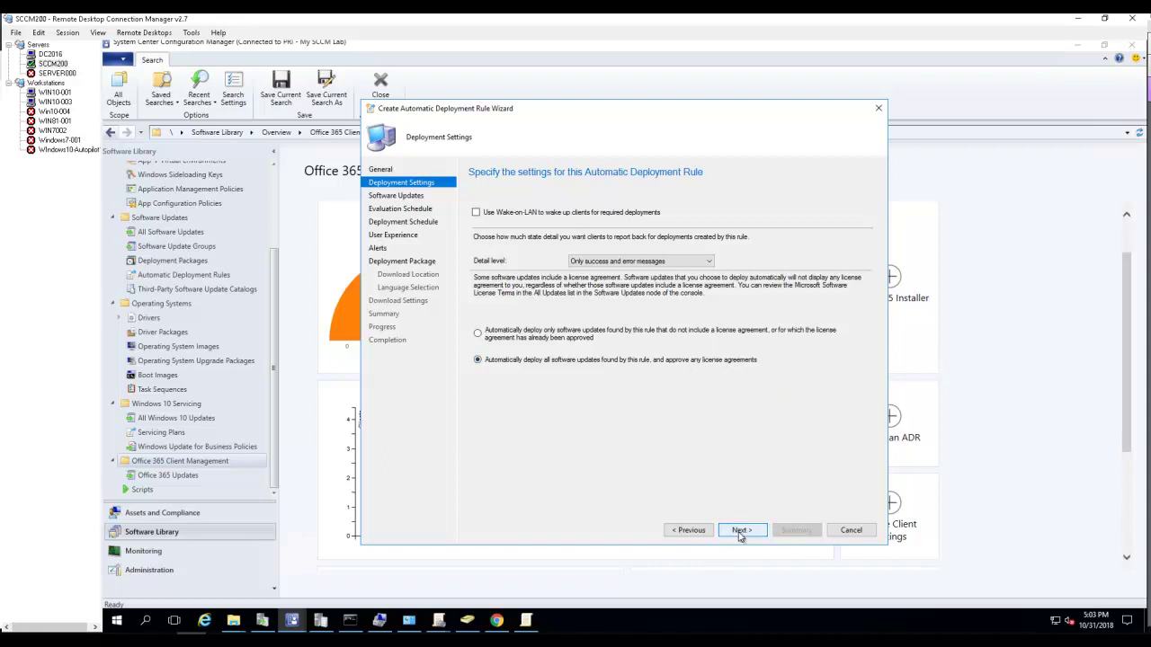
{"action": "left_click", "coordinate": [739, 532]}
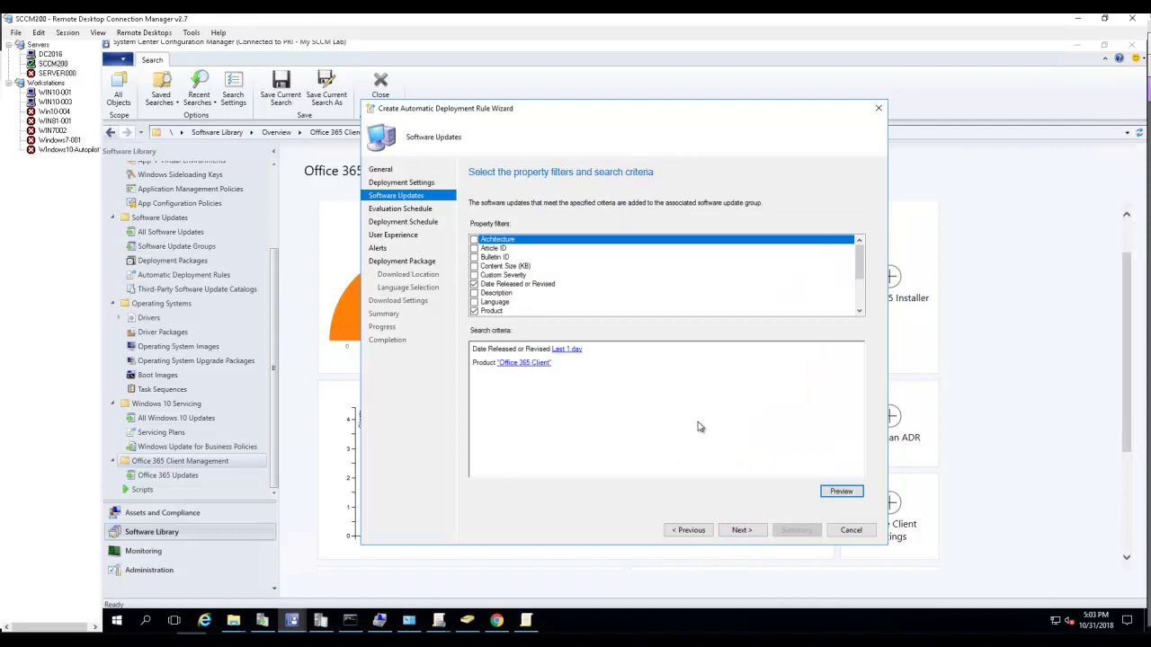
Set the Date Released or Revised search criterion to Last 1 month
{"action": "left_click", "coordinate": [565, 350]}
{"action": "left_click", "coordinate": [587, 323]}
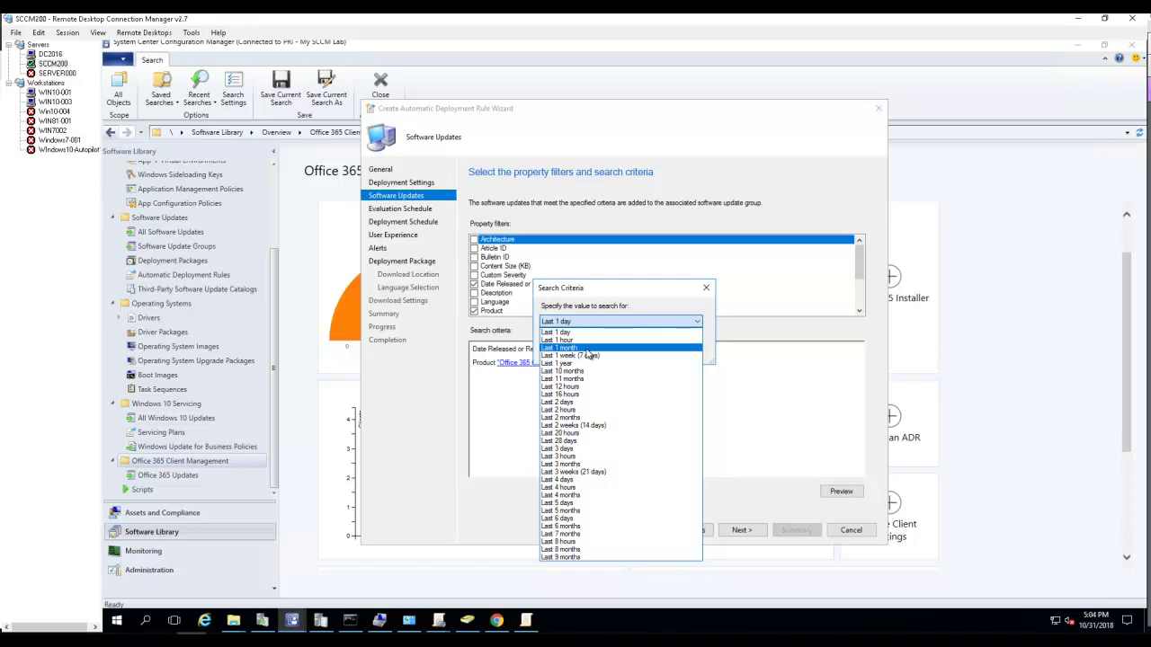
{"action": "left_click", "coordinate": [586, 349]}
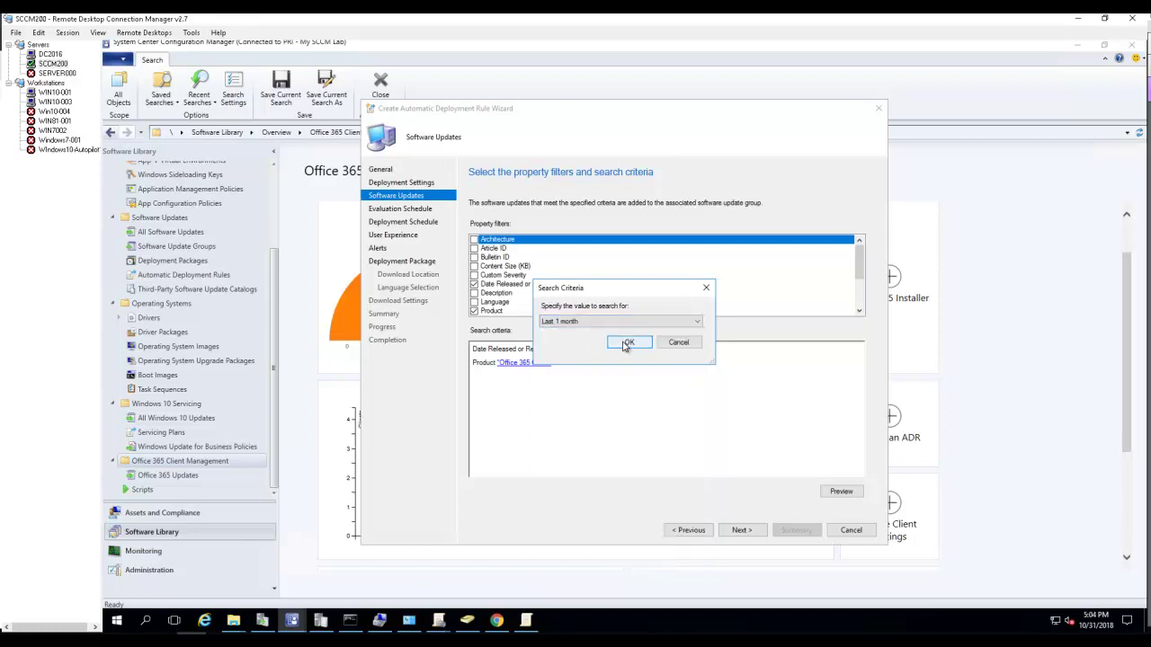
{"action": "left_click", "coordinate": [626, 341]}
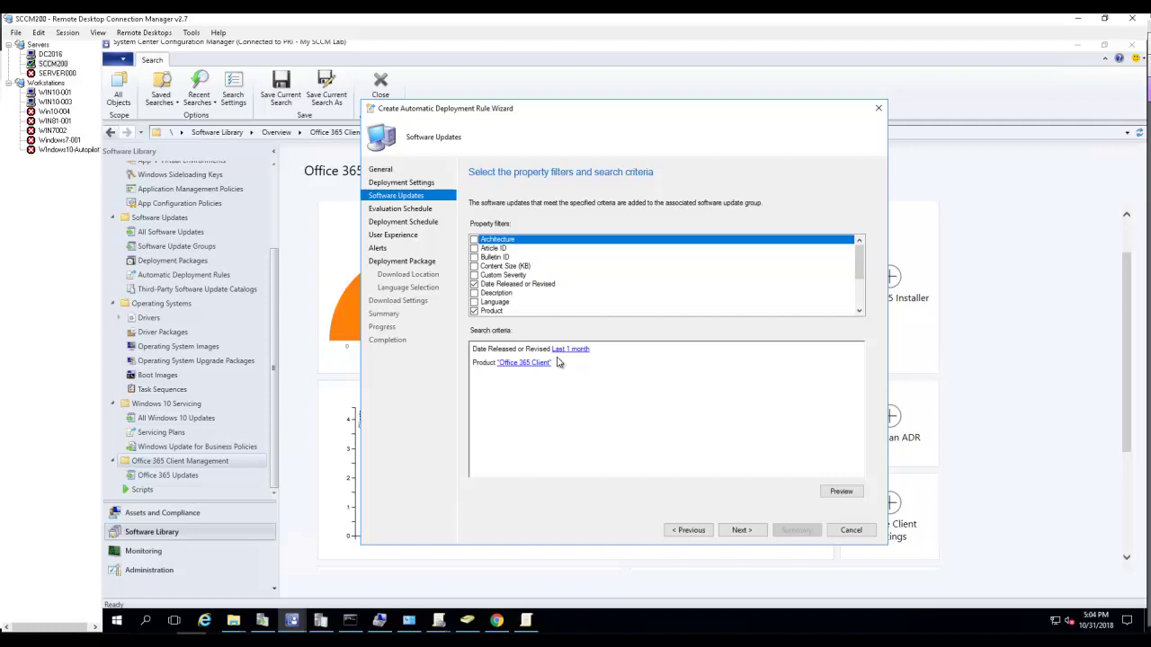
Check that the product criterion includes Office 365 Client, accept it, and proceed to the evaluation schedule
{"action": "left_click", "coordinate": [514, 364]}
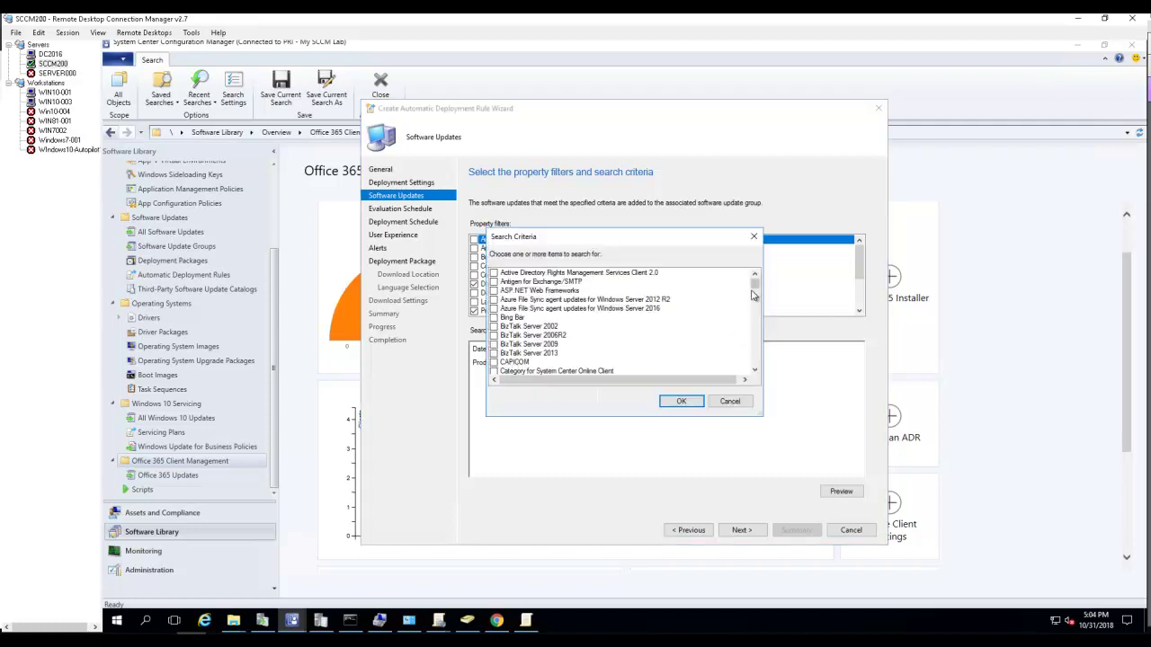
{"action": "scroll", "coordinate": [753, 295], "scroll_direction": "down", "scroll_amount": 10}
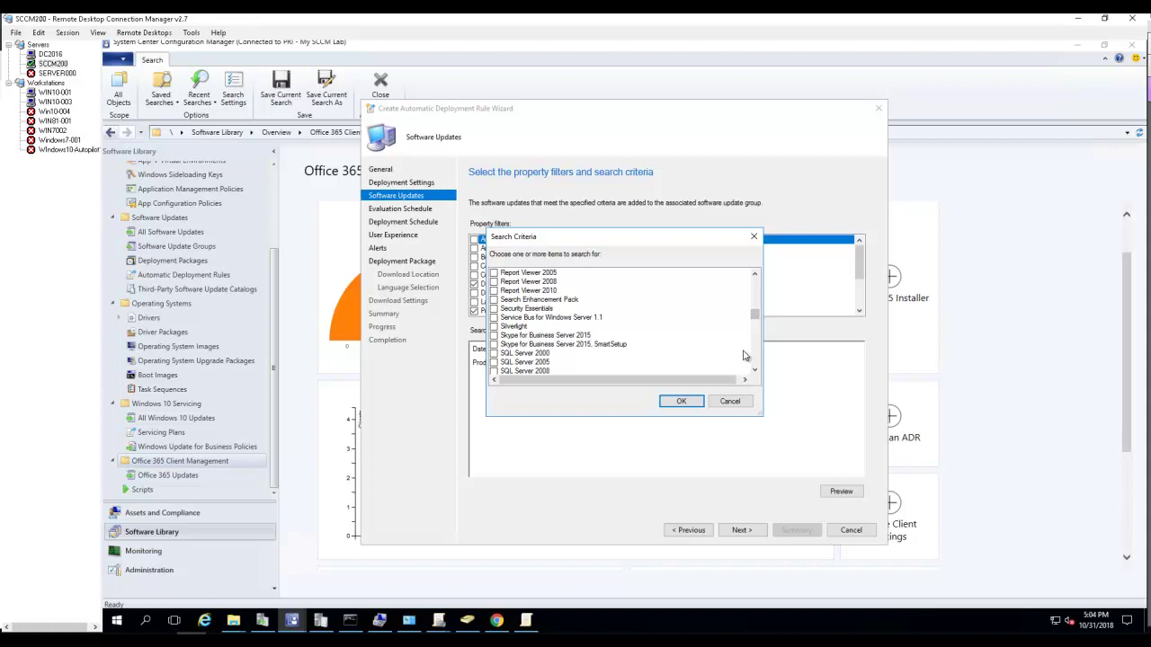
{"action": "mouse_move", "coordinate": [758, 312]}
{"action": "left_mouse_down"}
{"action": "mouse_move", "coordinate": [757, 288]}
{"action": "mouse_move", "coordinate": [754, 311]}
{"action": "left_mouse_up"}
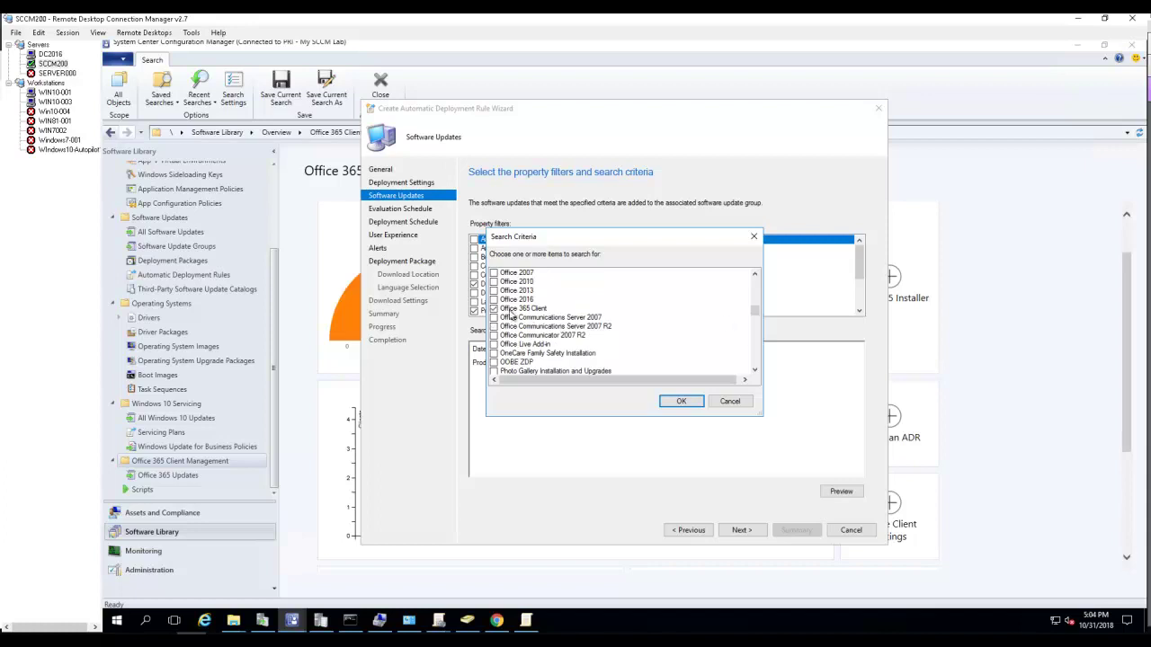
{"action": "left_click", "coordinate": [680, 401]}
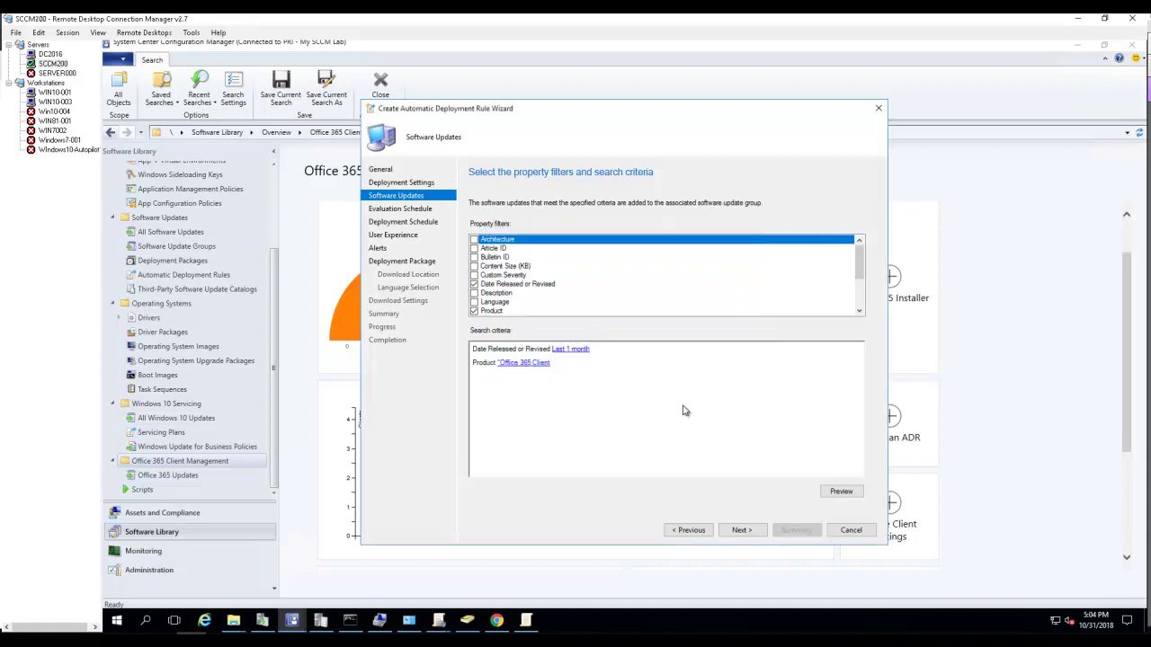
{"action": "left_click", "coordinate": [739, 530]}
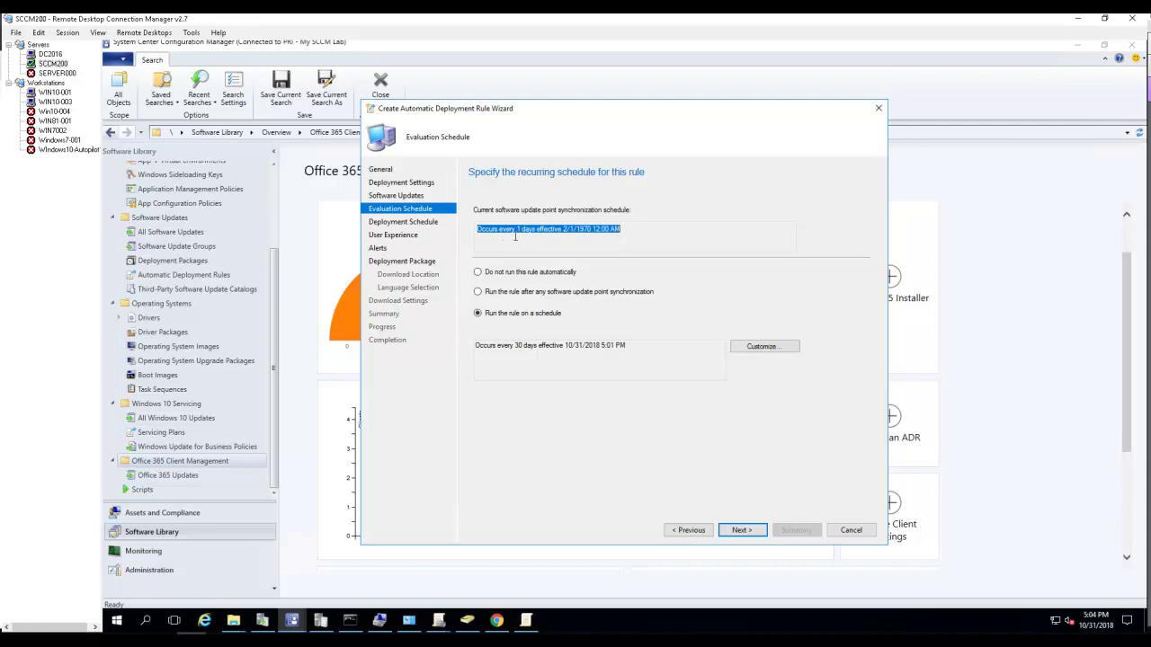
Review the synchronization and rule run schedules, and accept the evaluation and deployment schedules as they are
{"action": "left_click", "coordinate": [594, 229]}
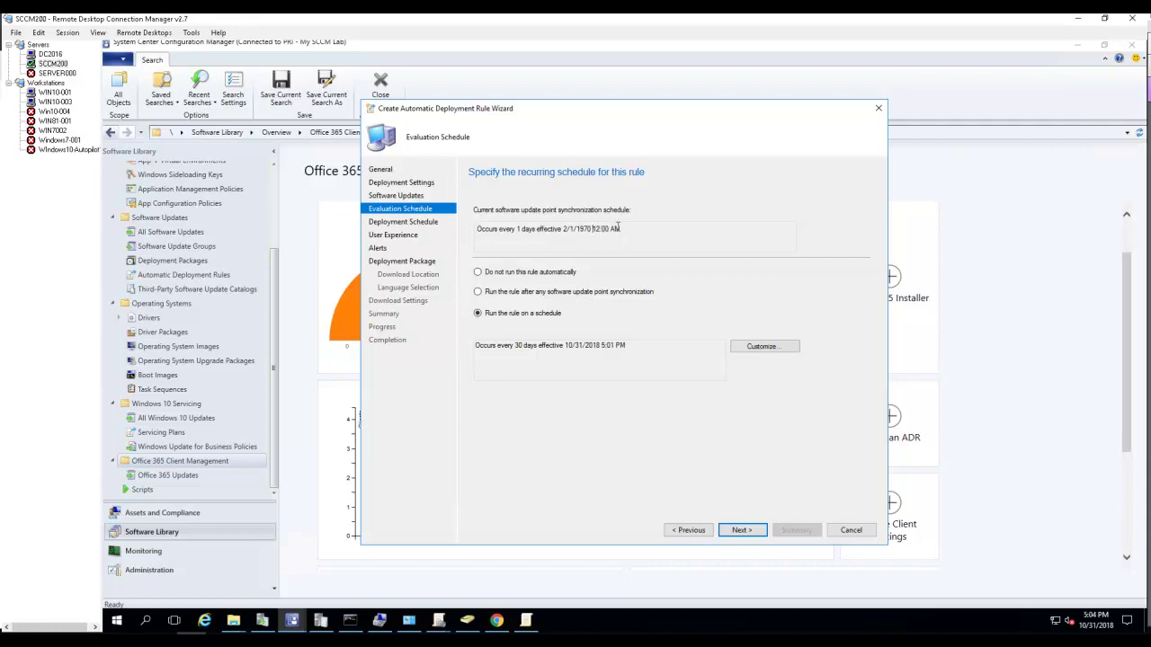
{"action": "left_click_drag", "start_coordinate": [606, 230], "coordinate": [510, 230]}
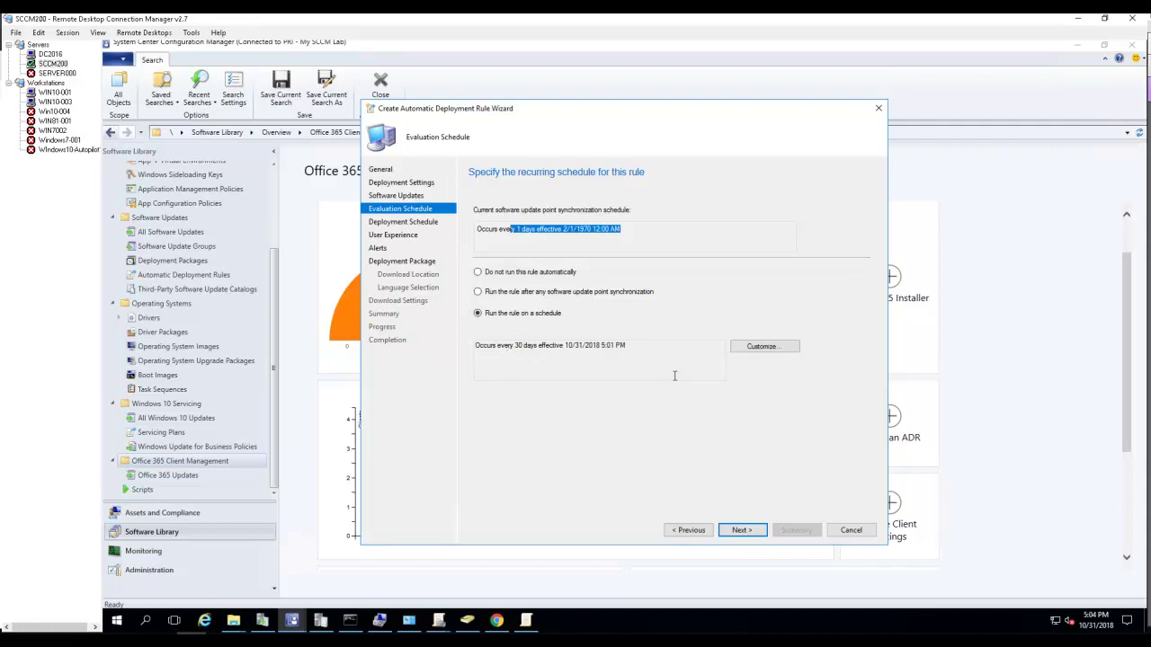
{"action": "left_click_drag", "start_coordinate": [635, 346], "coordinate": [457, 344]}
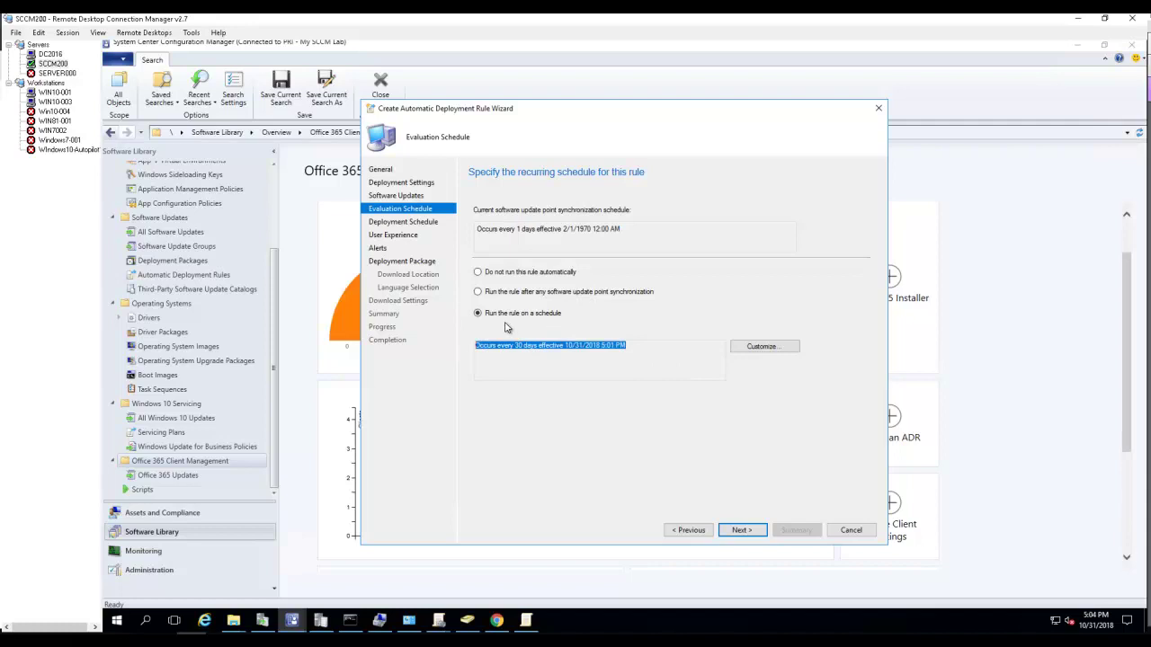
{"action": "left_click", "coordinate": [739, 530]}
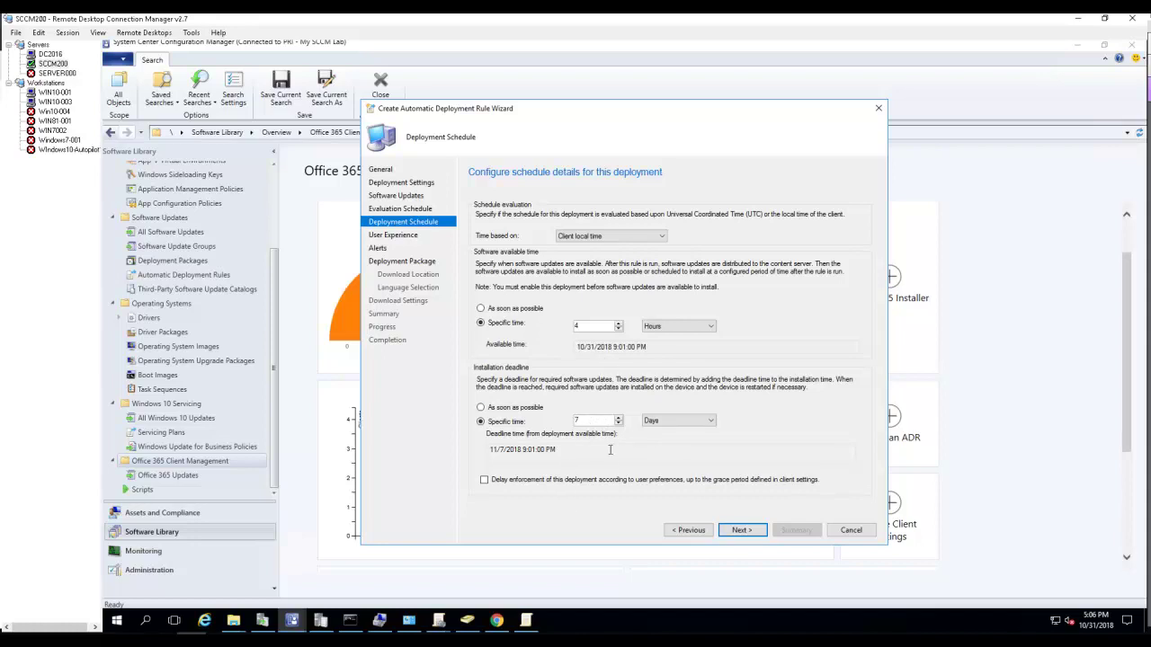
{"action": "left_click", "coordinate": [740, 533]}
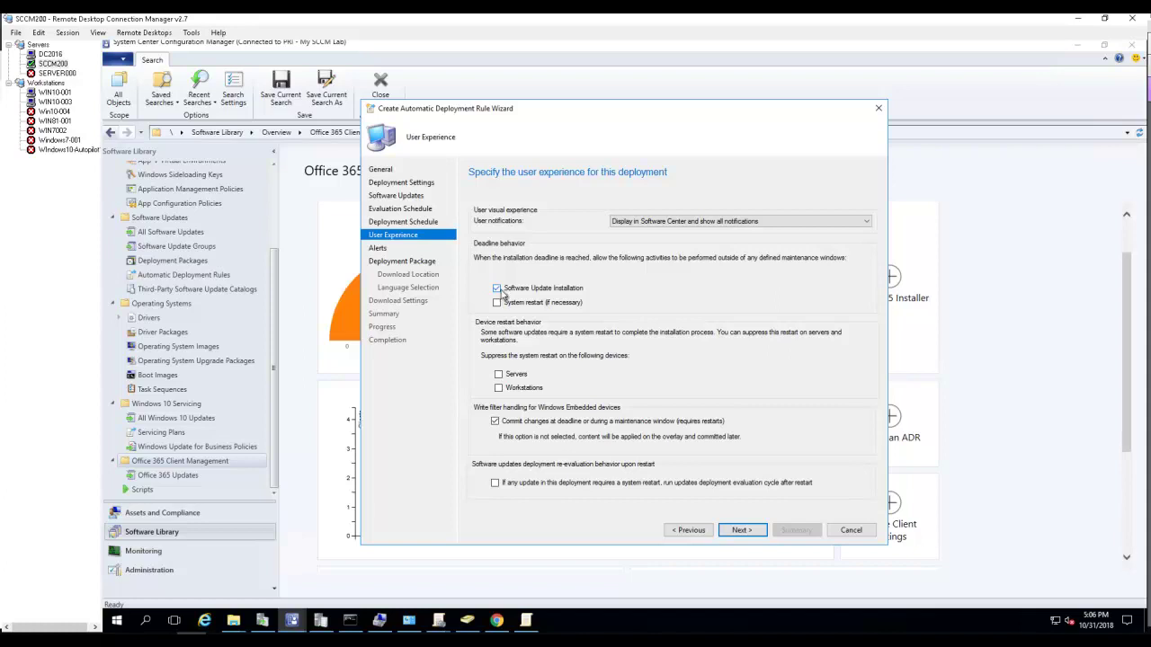
Toggle Software Update Installation outside maintenance windows at the deadline, and accept the user experience and alert settings
{"action": "left_click", "coordinate": [497, 288]}
{"action": "left_click", "coordinate": [741, 529]}
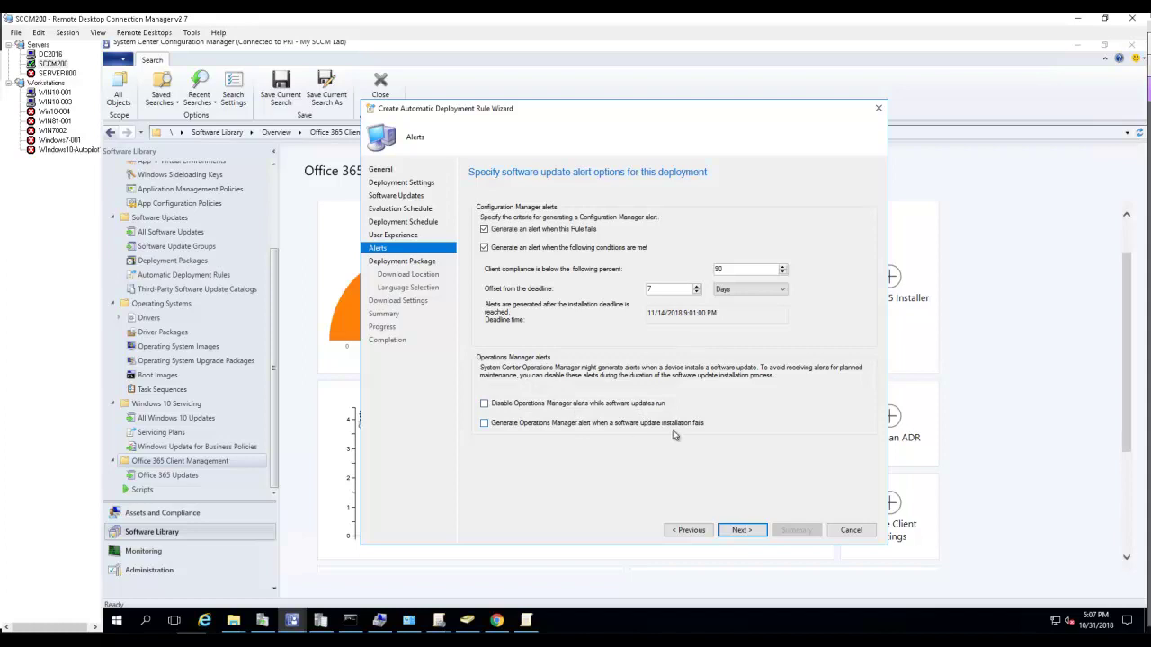
{"action": "left_click", "coordinate": [743, 531]}
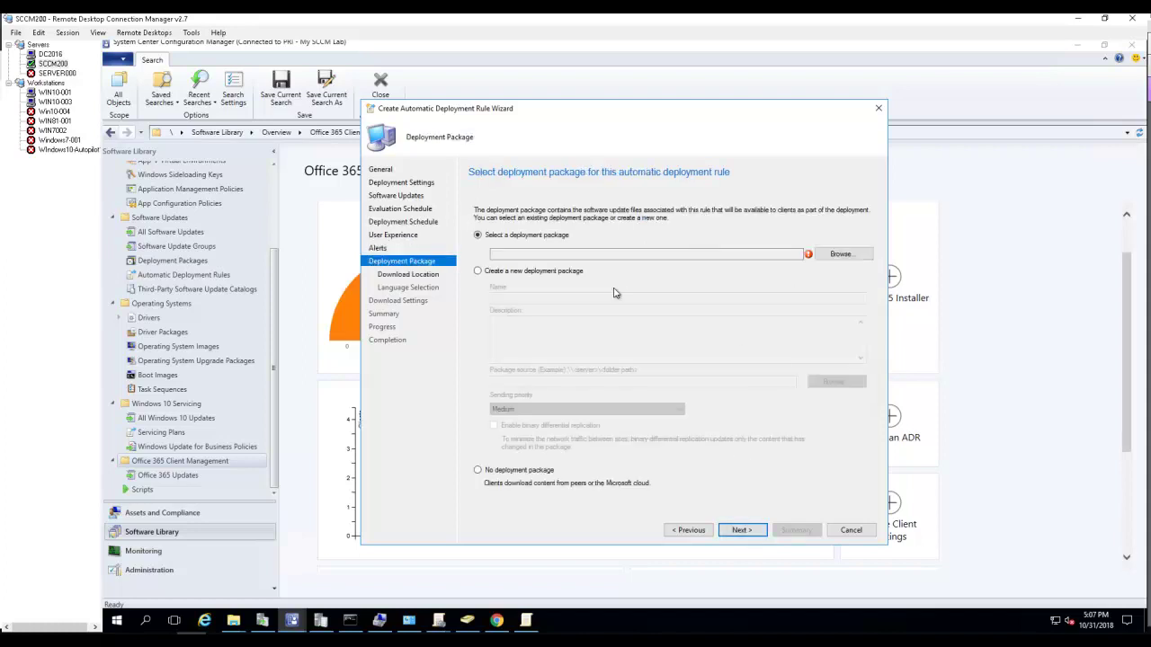
Check the existing deployment packages, and choose to create a new deployment package named Office 365 Updates instead
{"action": "left_click", "coordinate": [854, 259]}
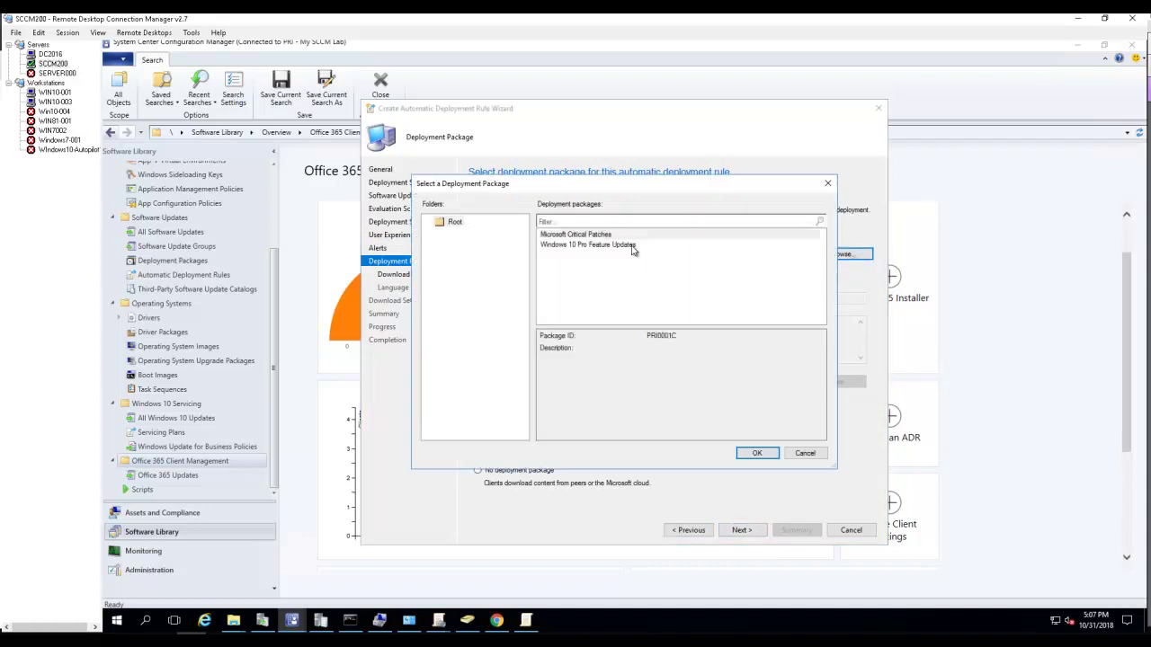
{"action": "left_click", "coordinate": [808, 456]}
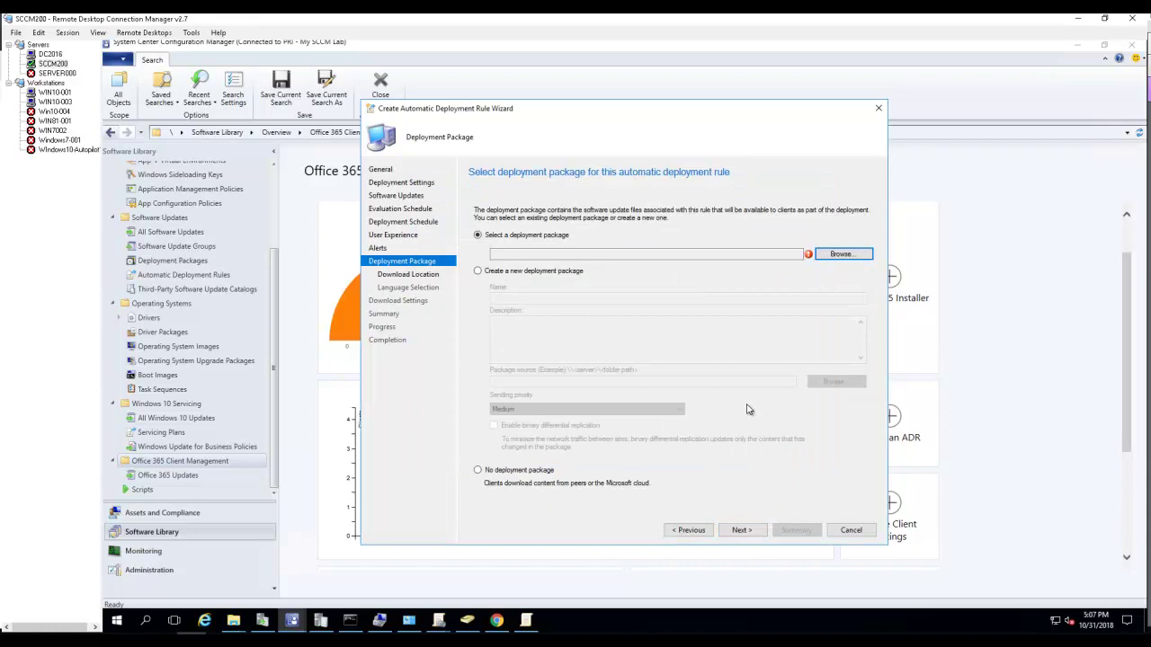
{"action": "left_click", "coordinate": [478, 271]}
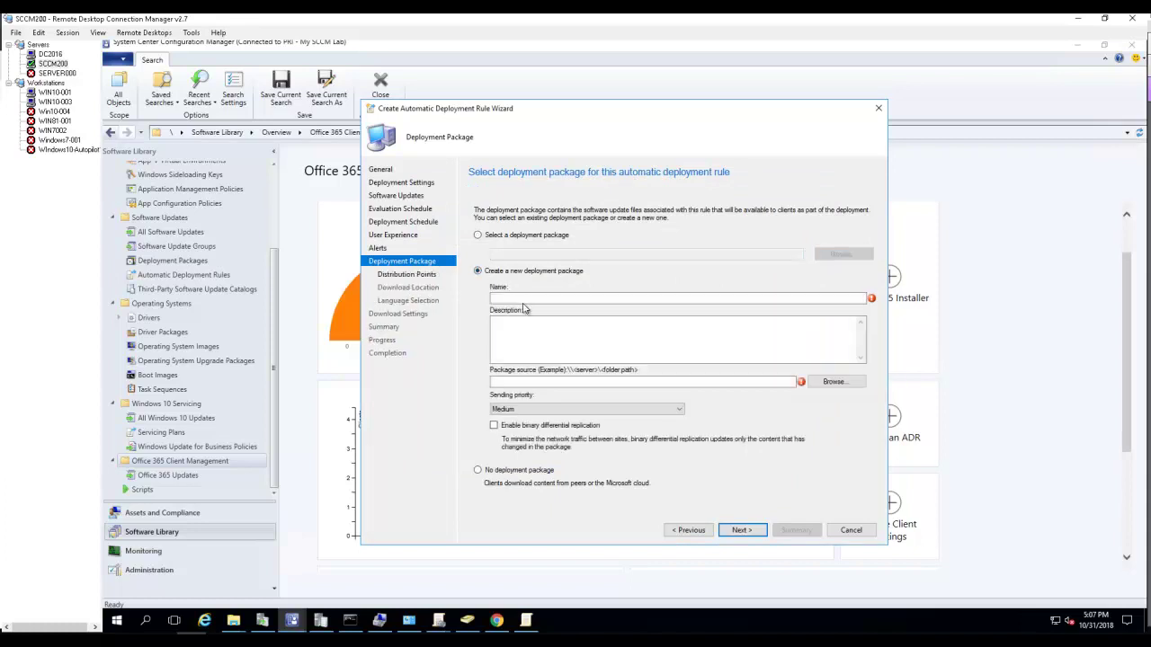
{"action": "left_click", "coordinate": [525, 299]}
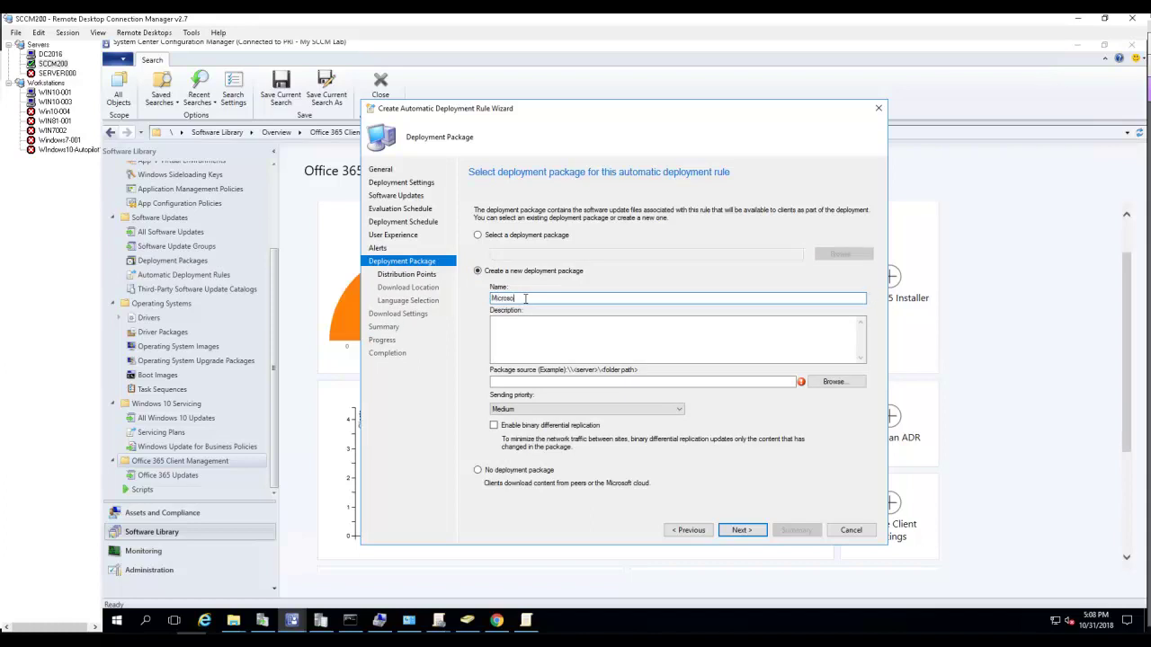
{"action": "key", "text": "ctrl+a"}
{"action": "key", "text": "BackSpace"}
In File Explorer, create a folder named Office365Updates inside \\dc2016\Apps\Deploy\Updates
{"action": "left_click", "coordinate": [554, 382]}
{"action": "mouse_move", "coordinate": [241, 621]}
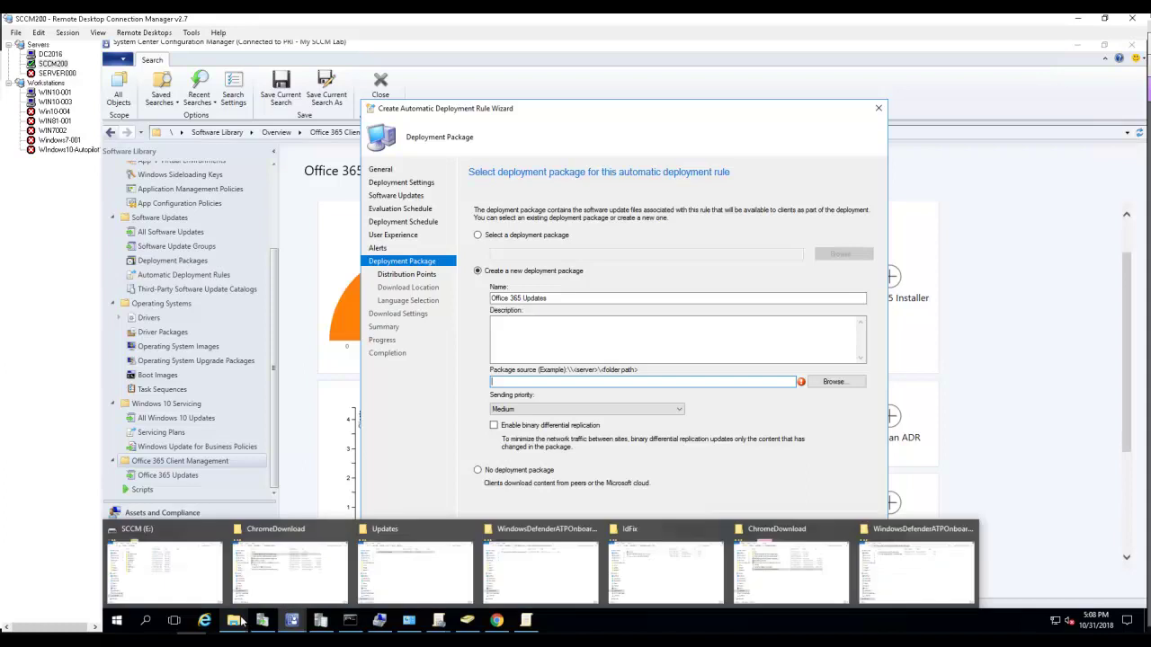
{"action": "left_click", "coordinate": [557, 553]}
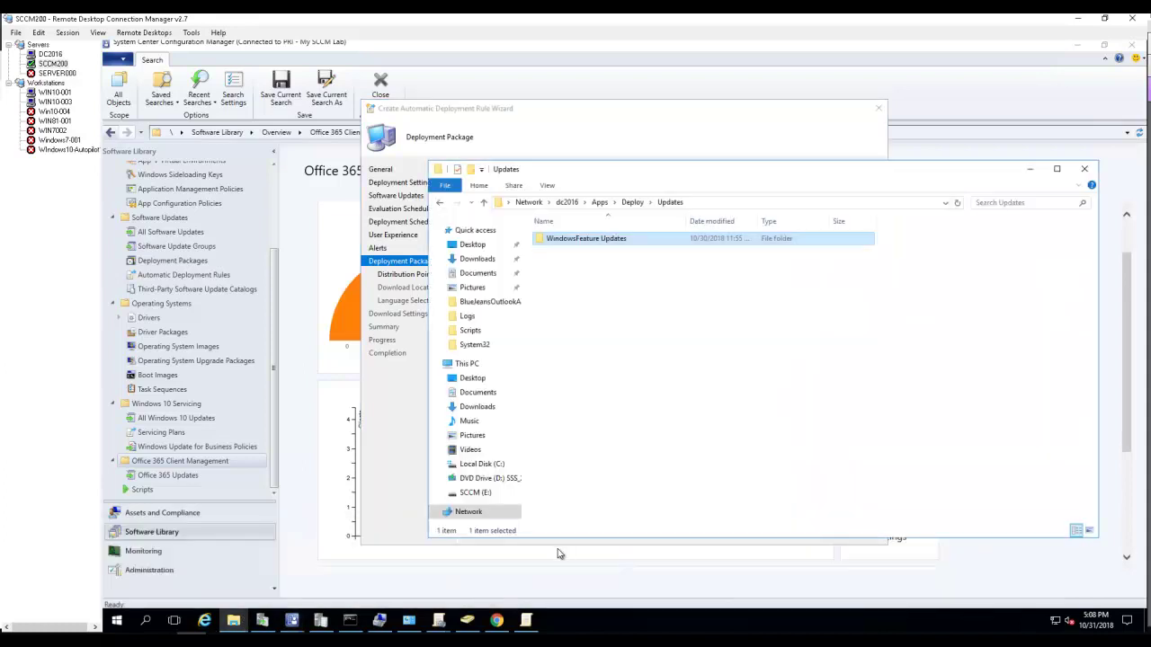
{"action": "left_click", "coordinate": [632, 203]}
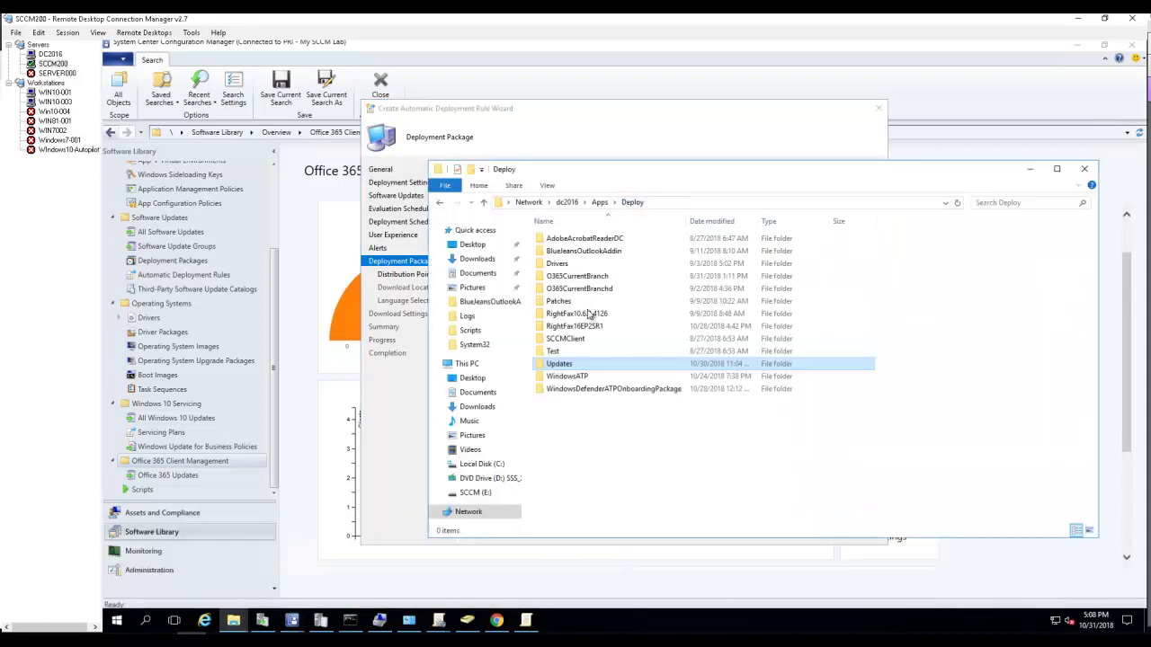
{"action": "right_click", "coordinate": [597, 434]}
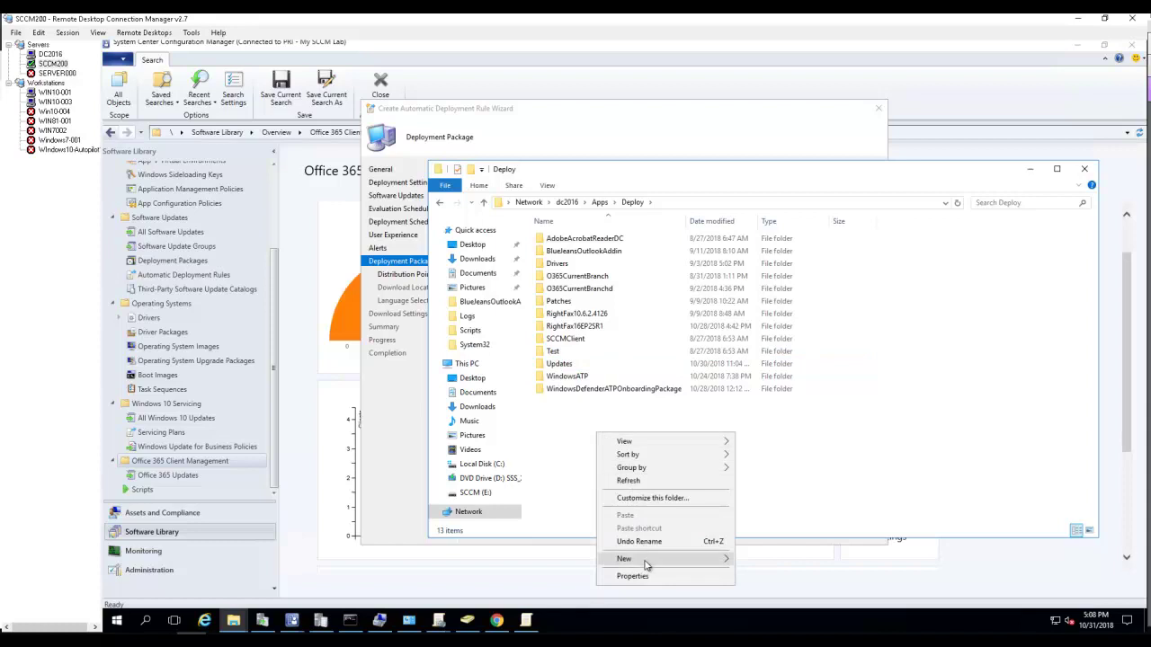
{"action": "left_click", "coordinate": [573, 479]}
{"action": "double_click", "coordinate": [561, 365]}
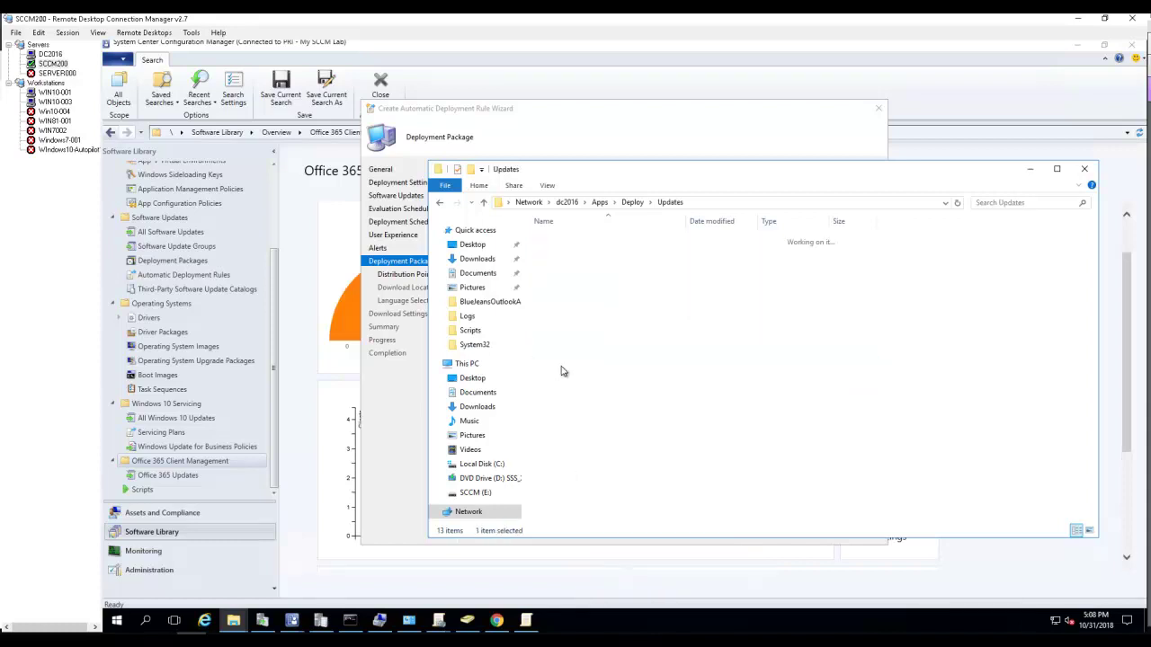
{"action": "right_click", "coordinate": [588, 329]}
{"action": "mouse_move", "coordinate": [643, 454]}
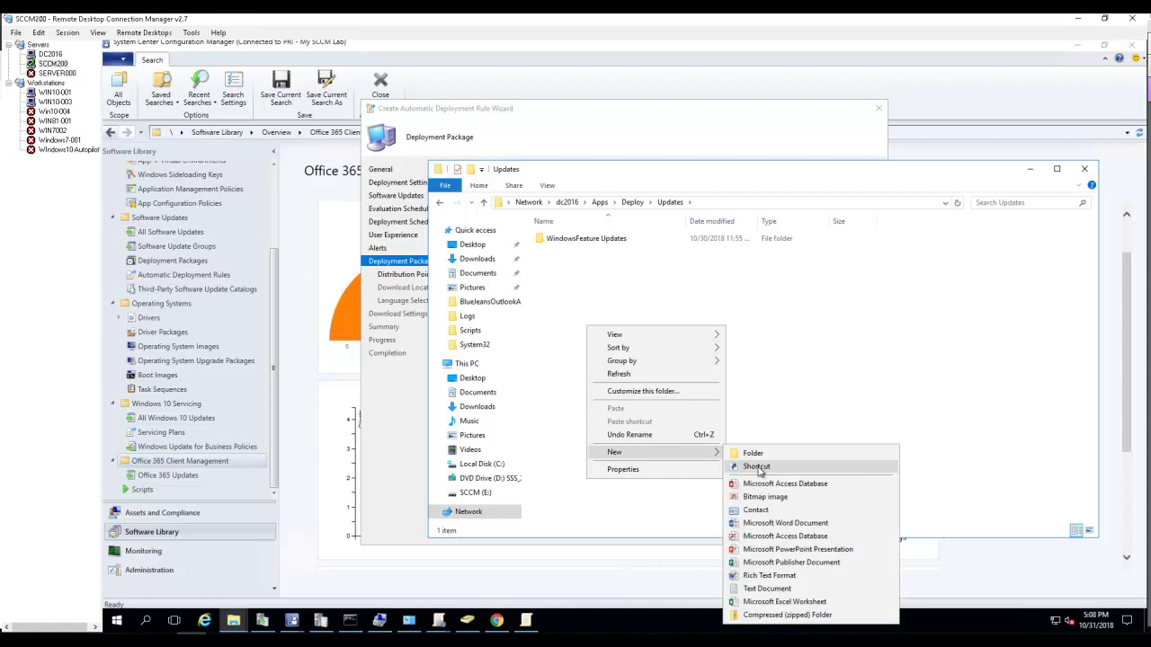
{"action": "left_click", "coordinate": [753, 453]}
{"action": "type", "text": "Office36"}
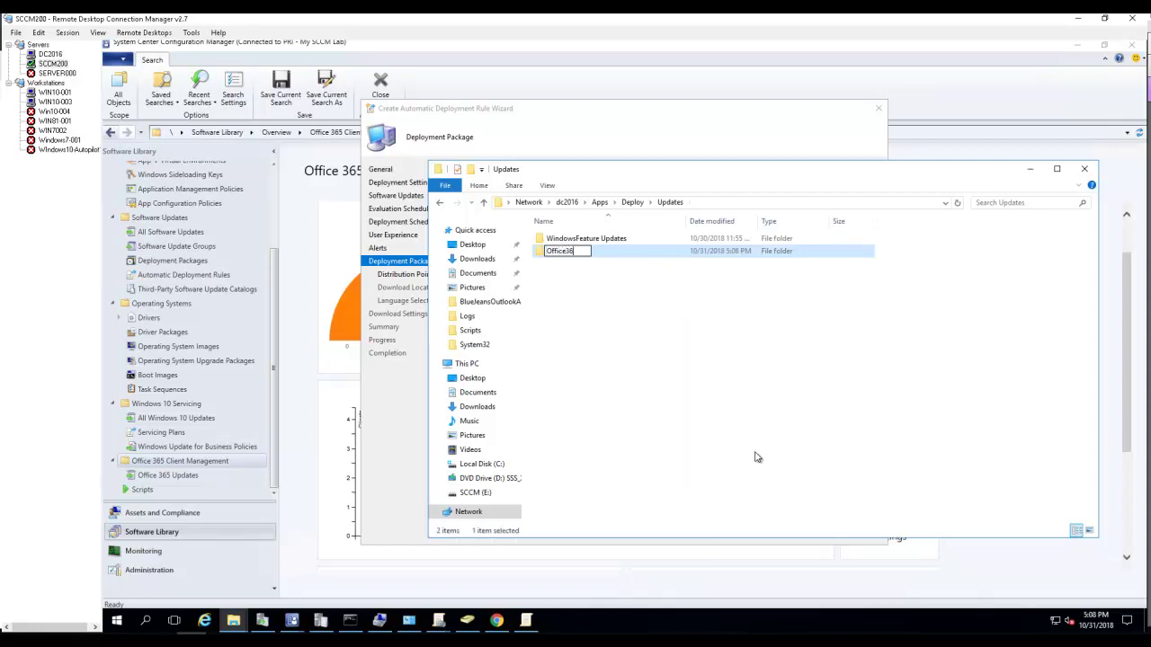
{"action": "type", "text": "5Updates"}
{"action": "left_click", "coordinate": [633, 308]}
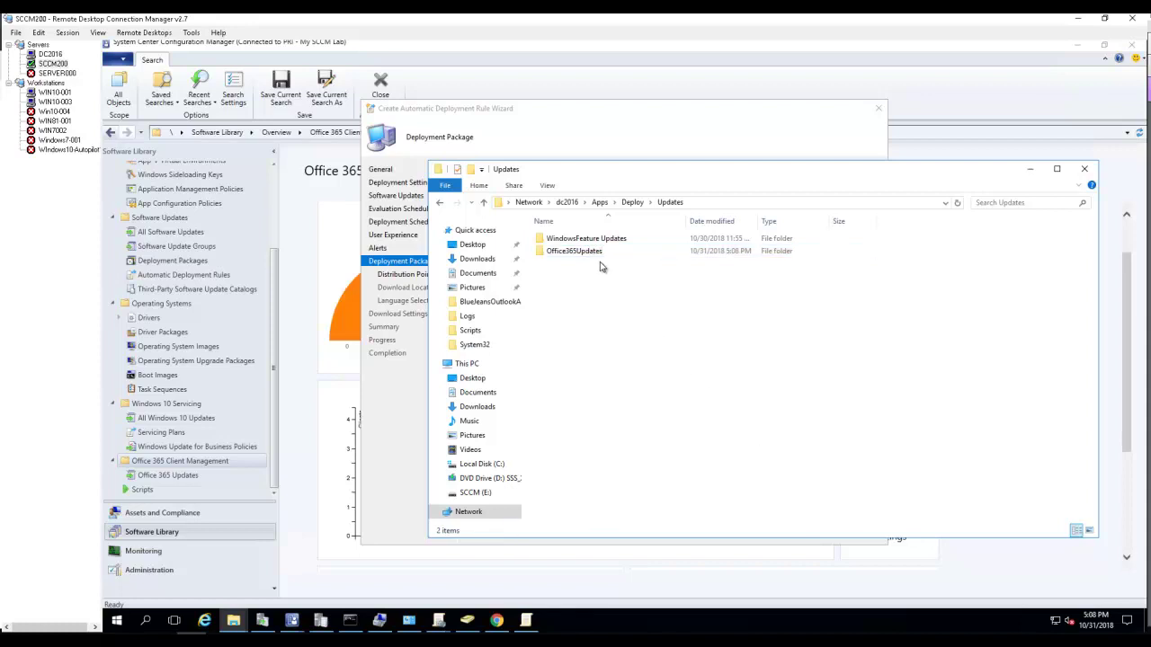
Copy the Office365Updates folder's network path, set it as the new deployment package's source, and proceed to the distribution points
{"action": "double_click", "coordinate": [593, 254]}
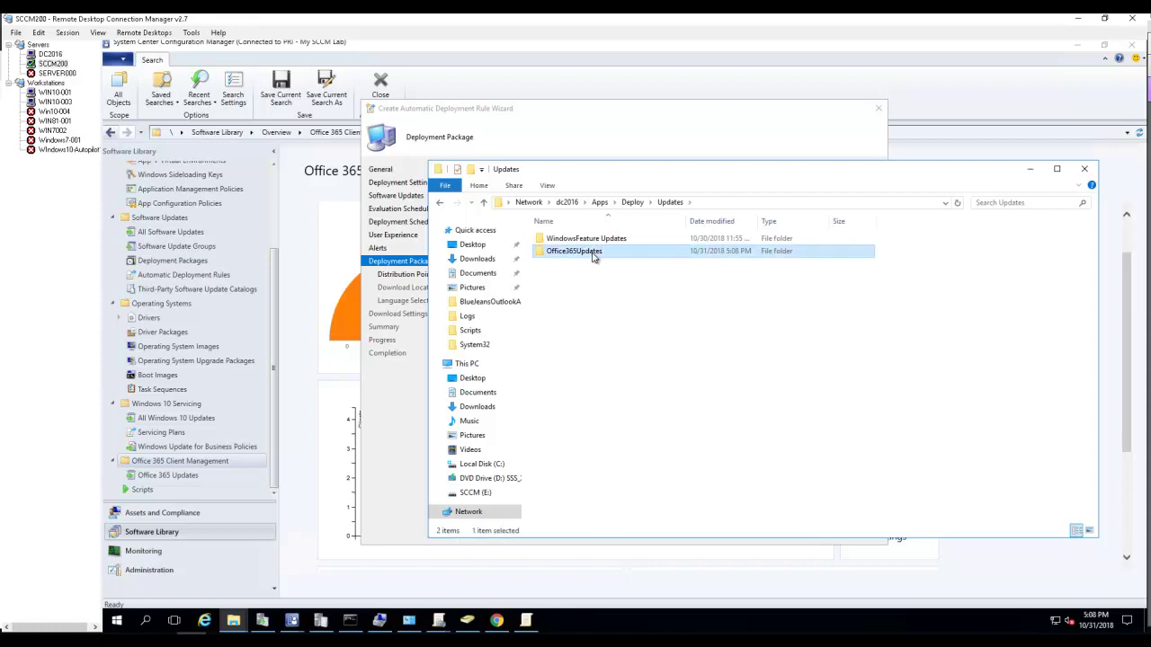
{"action": "left_click", "coordinate": [795, 205]}
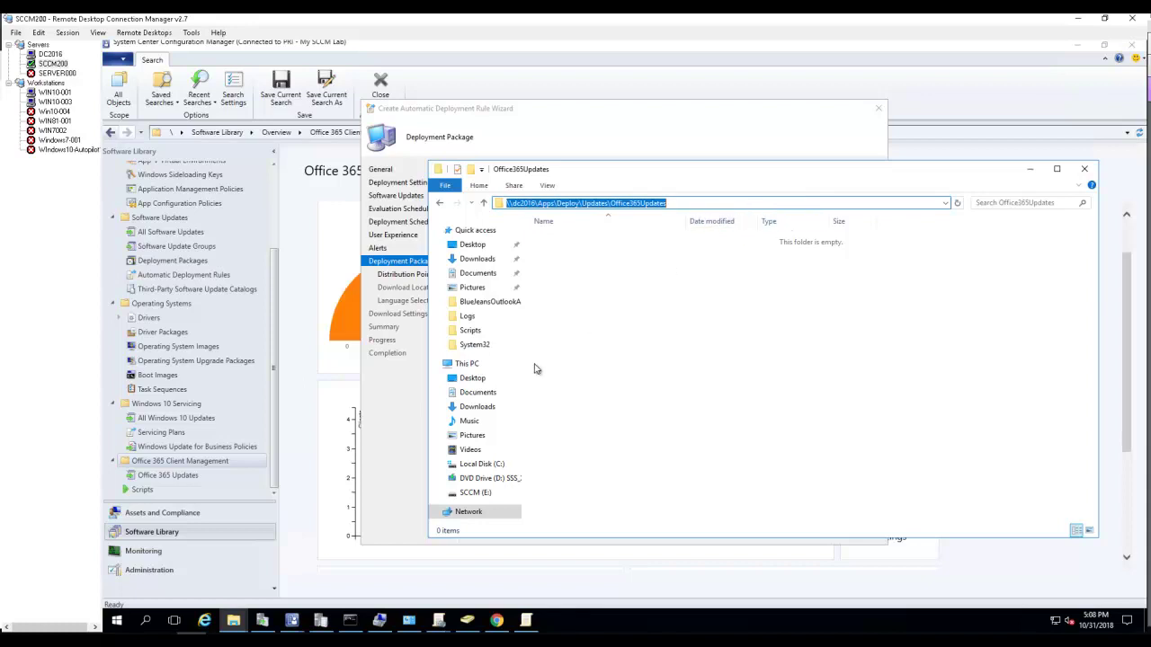
{"action": "left_click", "coordinate": [398, 438]}
{"action": "key", "text": "ctrl+v"}
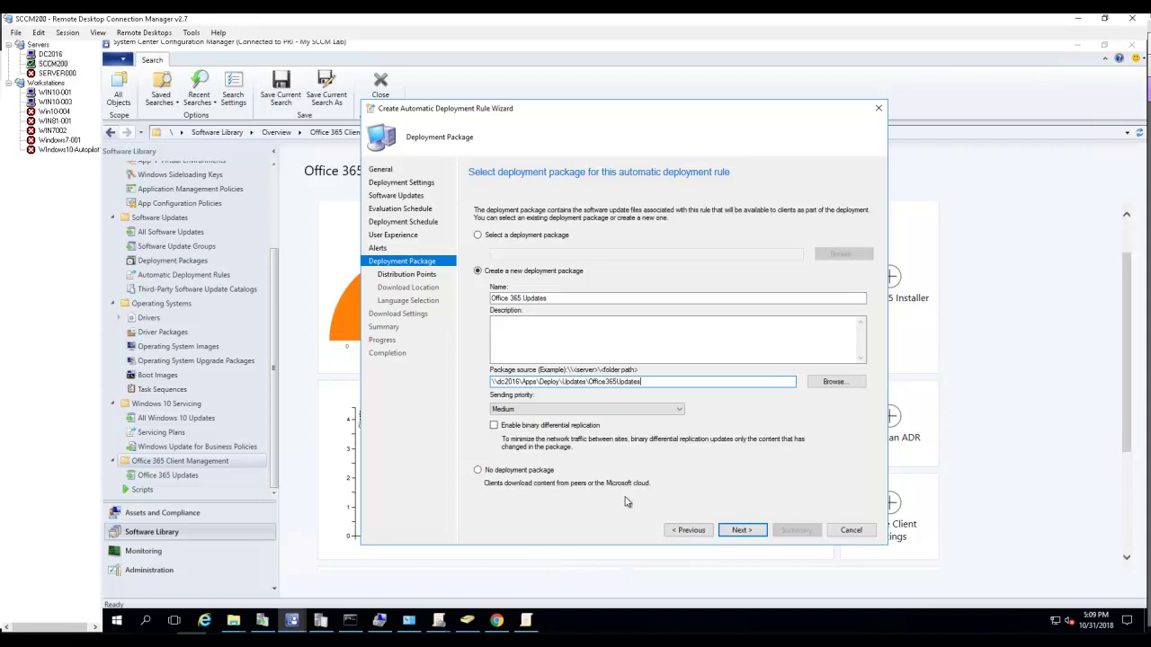
{"action": "left_click", "coordinate": [745, 531]}
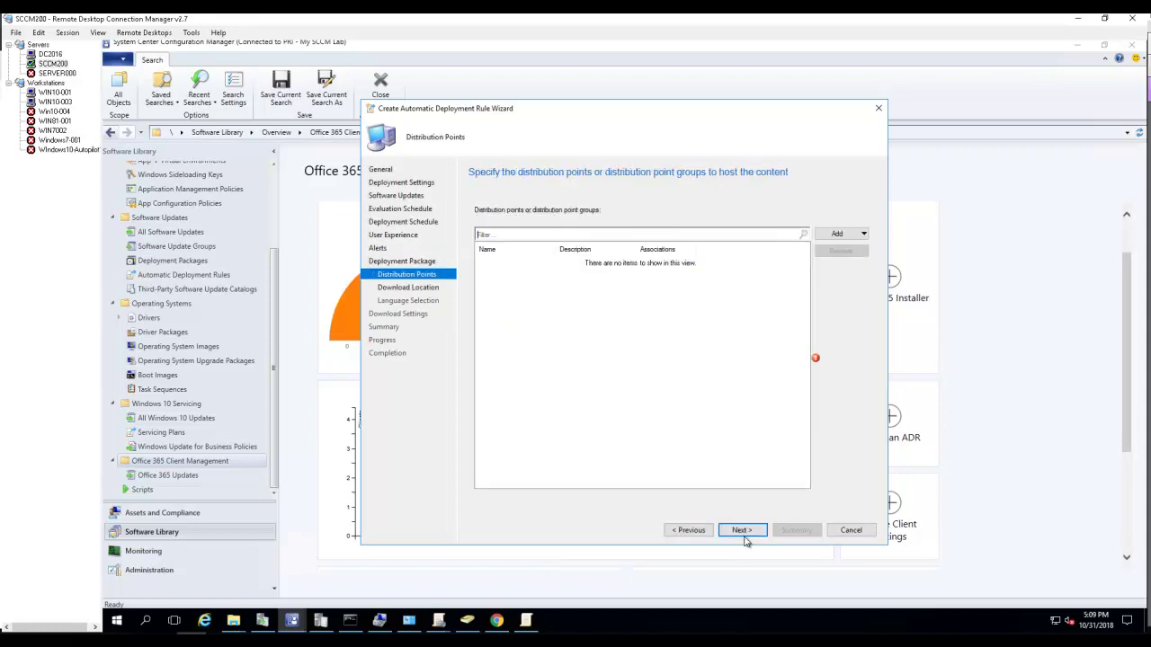
Add SCCM200.O365TECHGUY.LOCAL as the distribution point hosting the package content, and proceed to the download location
{"action": "left_click", "coordinate": [854, 234]}
{"action": "left_click", "coordinate": [856, 250]}
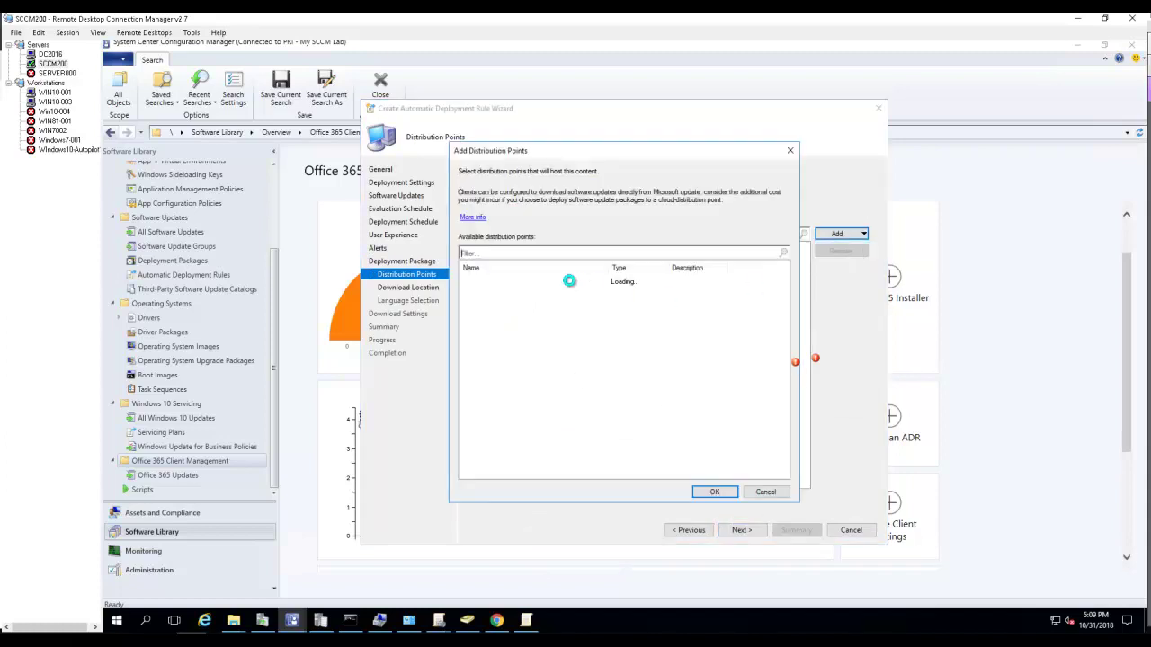
{"action": "left_click", "coordinate": [466, 281]}
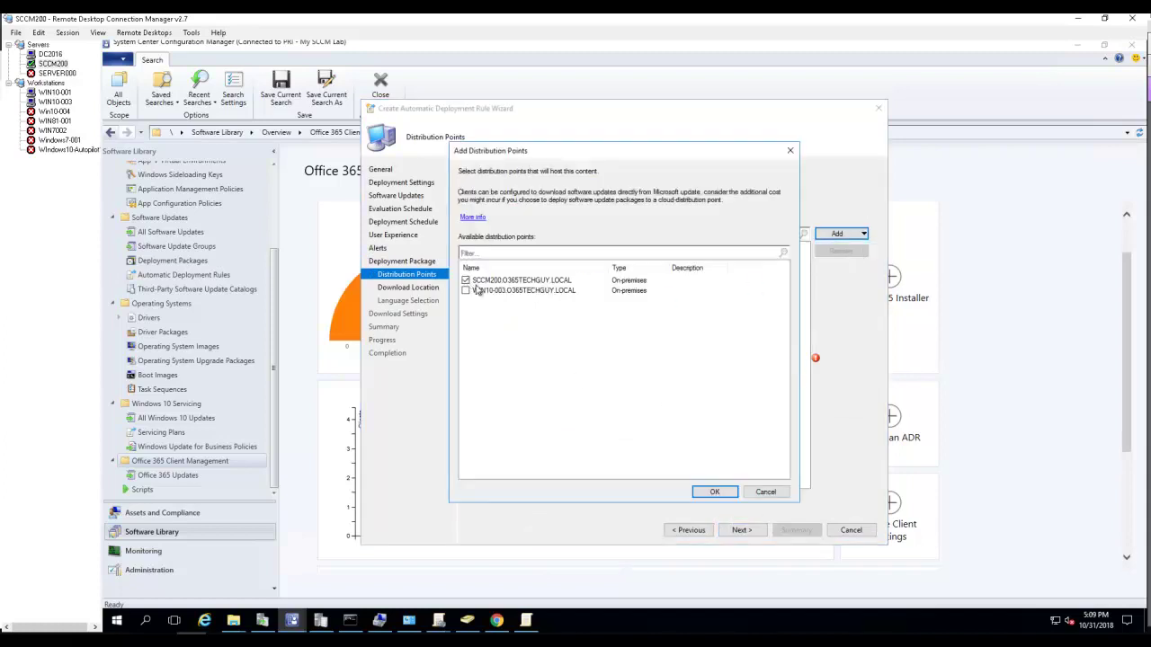
{"action": "left_click", "coordinate": [717, 493]}
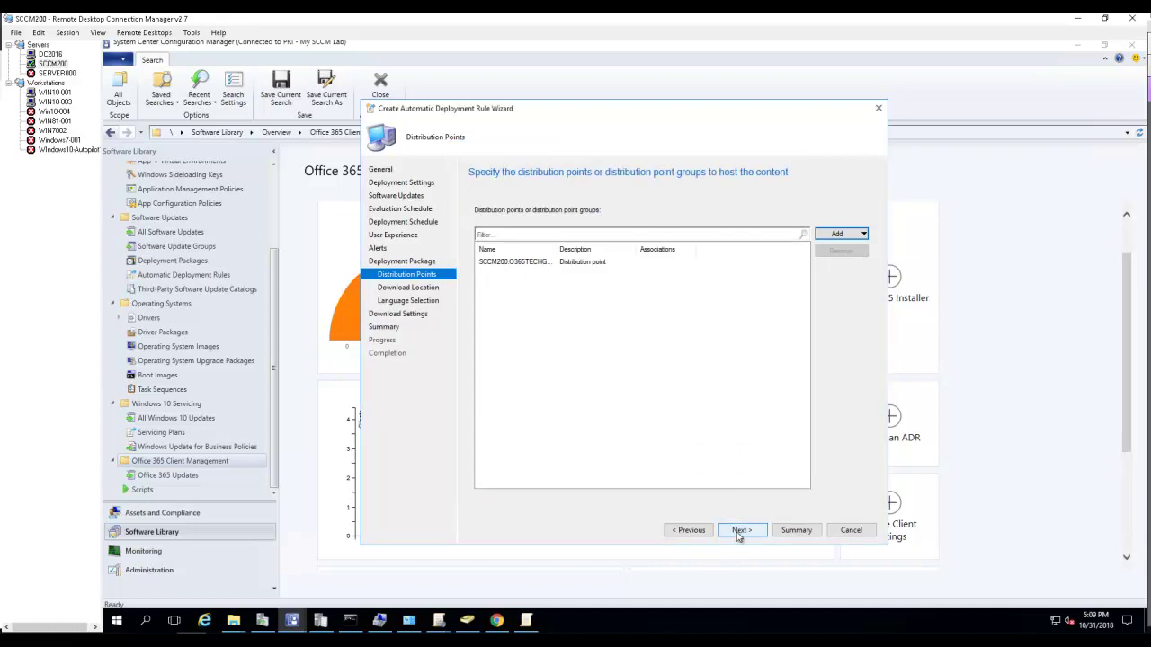
{"action": "left_click", "coordinate": [740, 530]}
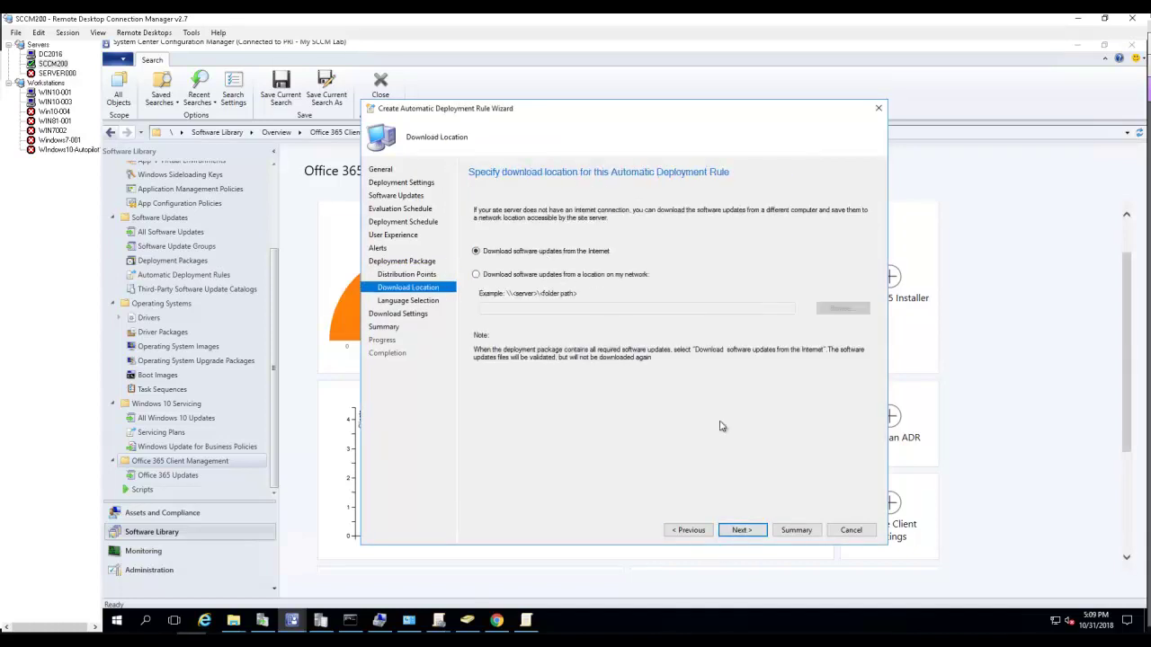
Keep downloading software updates from the Internet, and accept English as the only update language
{"action": "left_click", "coordinate": [742, 532]}
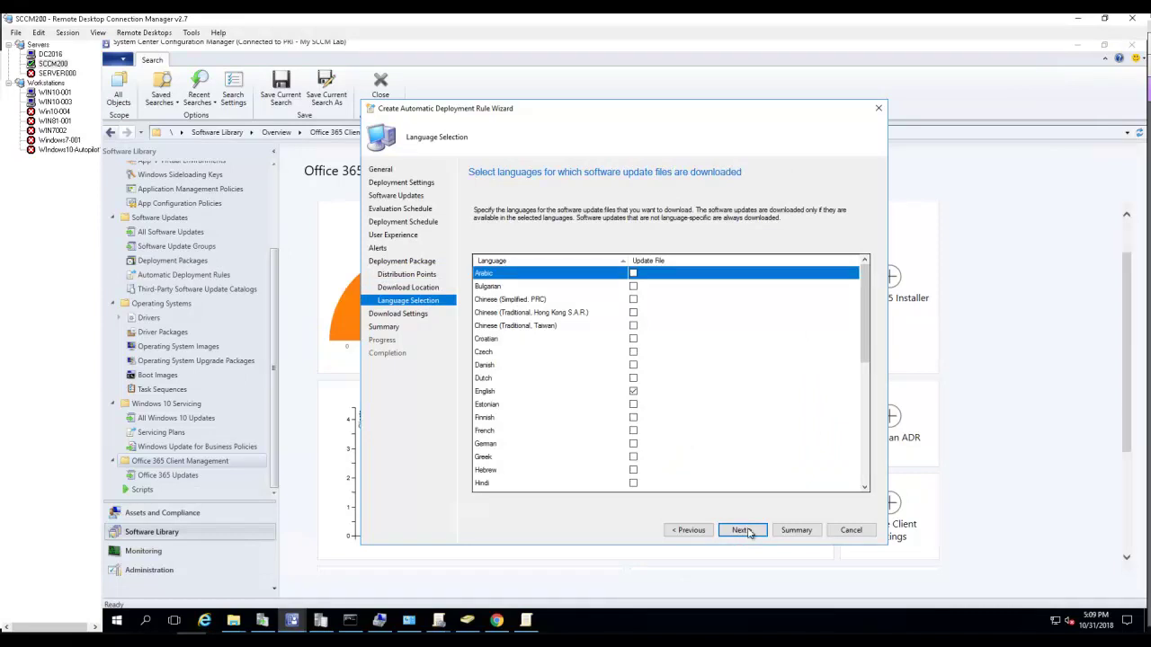
{"action": "left_click_drag", "start_coordinate": [866, 338], "coordinate": [865, 463]}
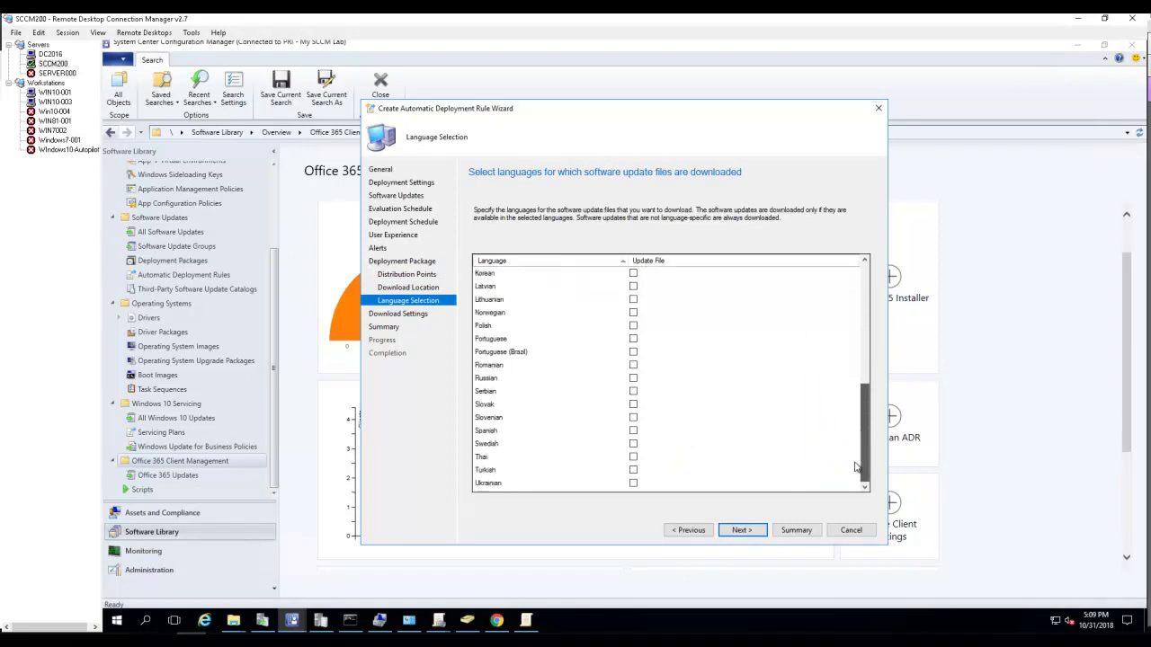
{"action": "left_click", "coordinate": [743, 531]}
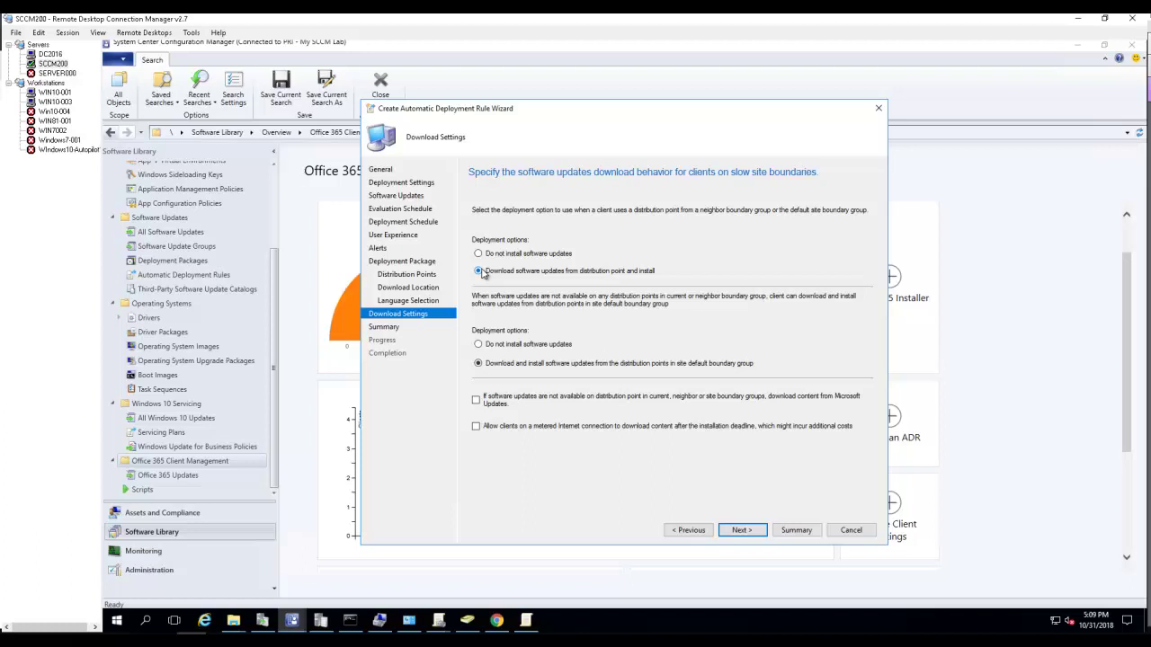
Allow content download from Microsoft Updates when distribution points lack the updates, and proceed to the summary
{"action": "left_click", "coordinate": [747, 532]}
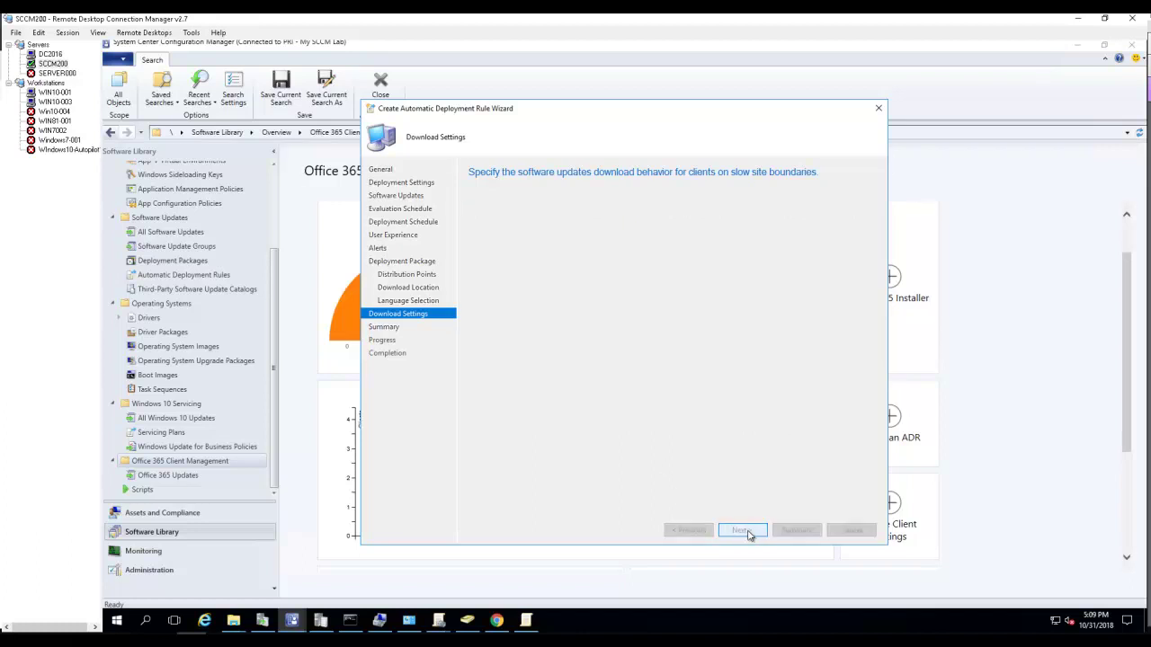
{"action": "left_click", "coordinate": [693, 531]}
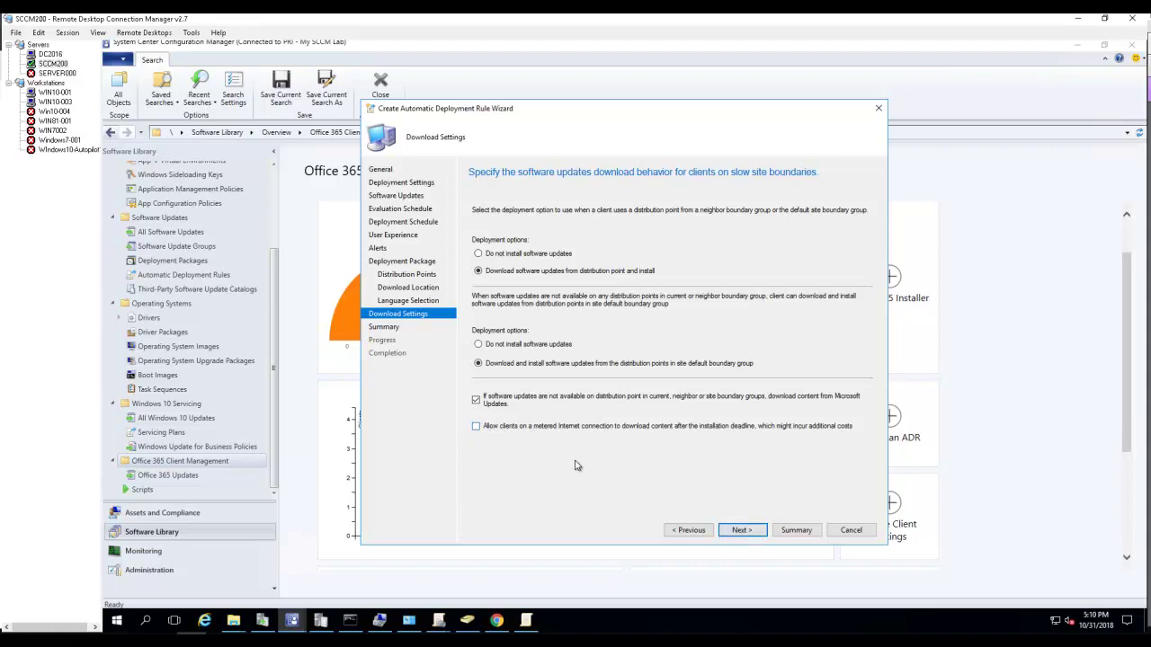
{"action": "left_click", "coordinate": [742, 530]}
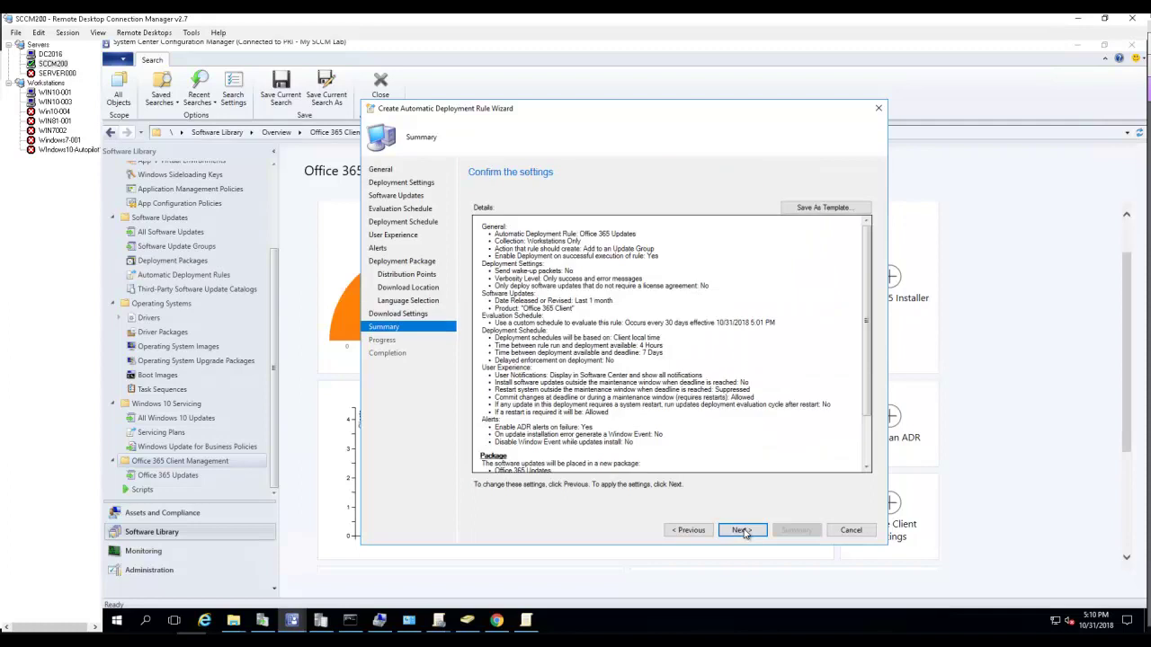
Review the summary of the rule and package settings, and confirm creating the automatic deployment rule
{"action": "scroll", "coordinate": [868, 454], "scroll_direction": "down", "scroll_amount": 3}
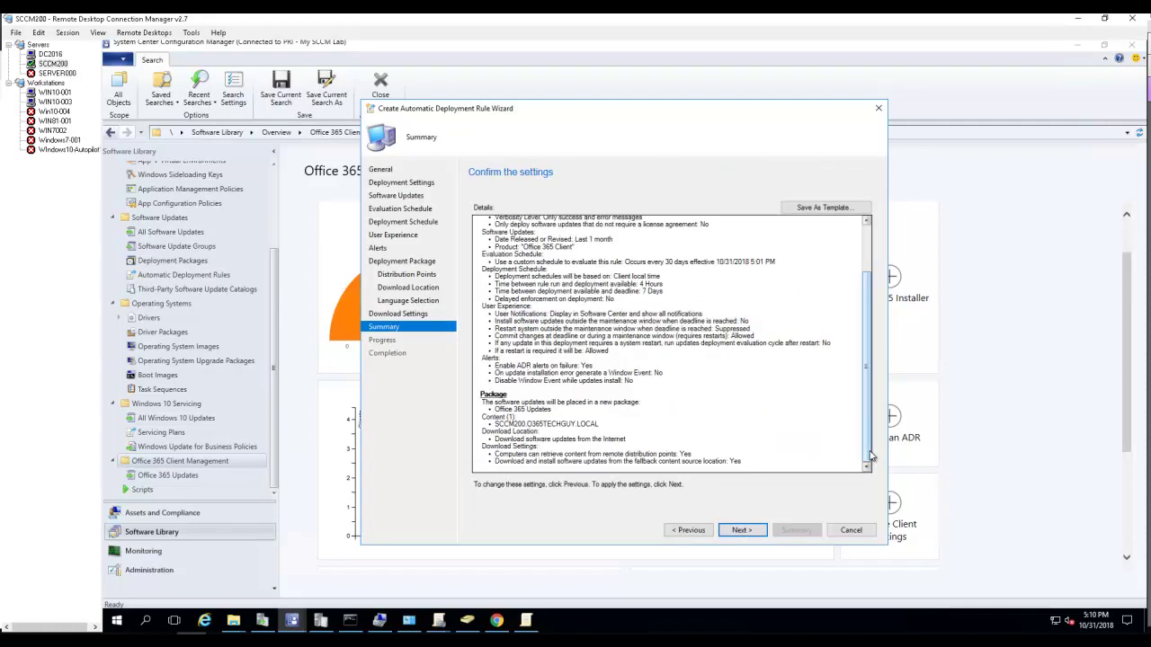
{"action": "left_click_drag", "start_coordinate": [870, 457], "coordinate": [870, 400]}
{"action": "scroll", "coordinate": [625, 434], "scroll_direction": "down", "scroll_amount": 3}
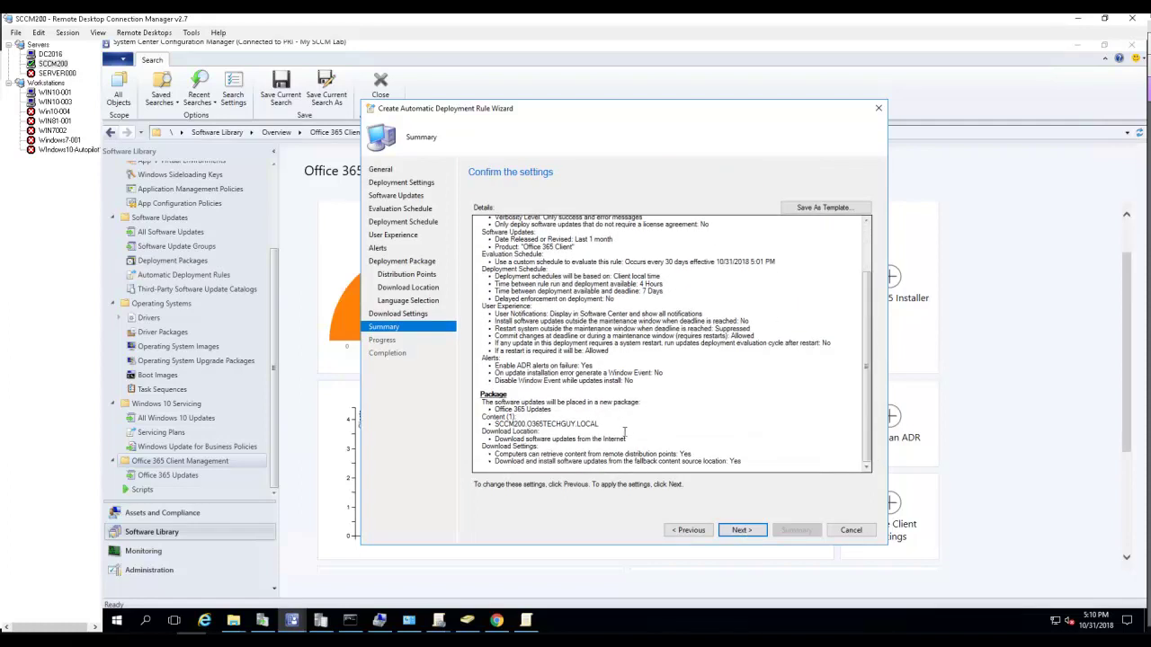
{"action": "left_click", "coordinate": [741, 531]}
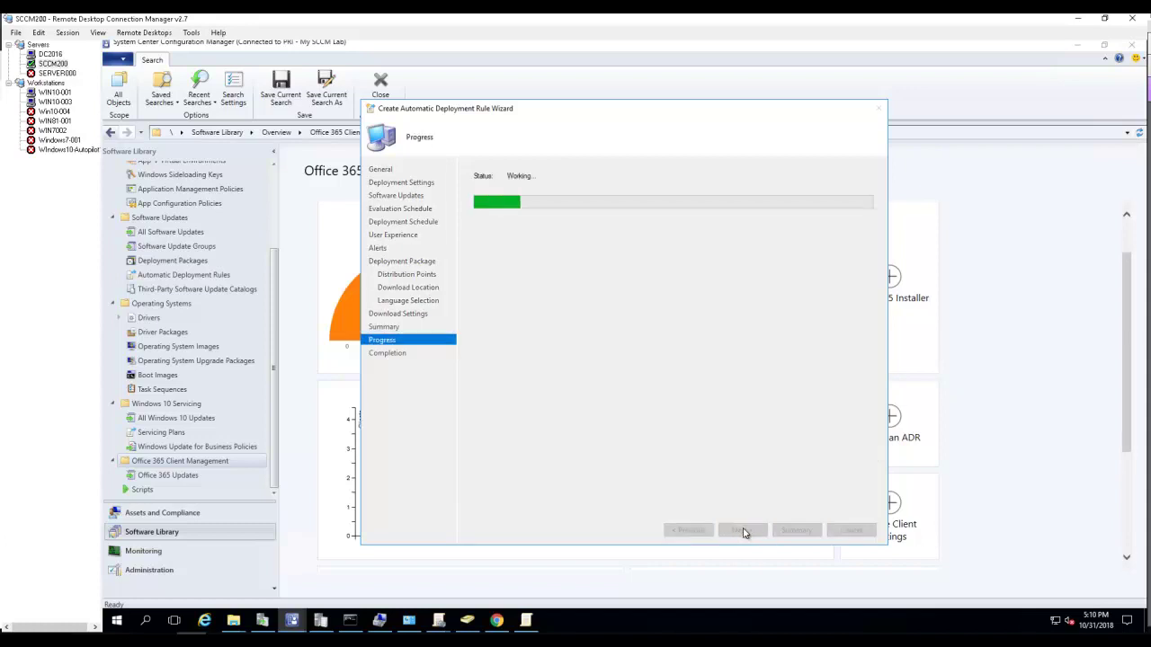
Review the completion details for the rule and its package, and close the wizard
{"action": "mouse_move", "coordinate": [233, 623]}
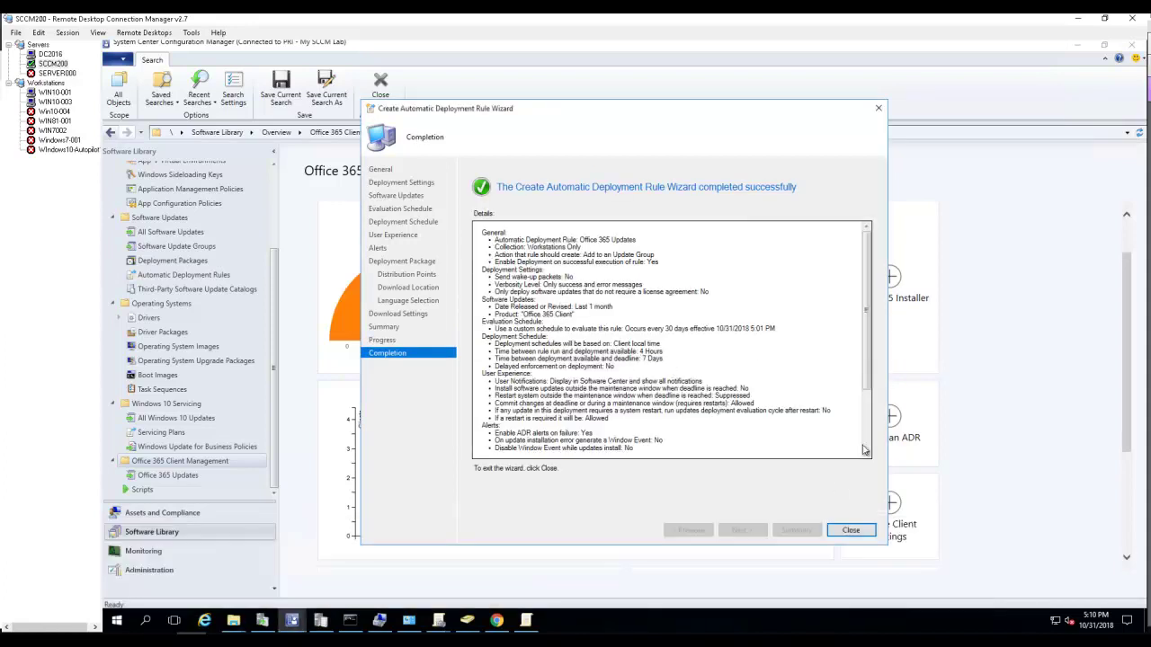
{"action": "scroll", "coordinate": [870, 432], "scroll_direction": "down", "scroll_amount": 5}
{"action": "scroll", "coordinate": [854, 360], "scroll_direction": "up", "scroll_amount": 5}
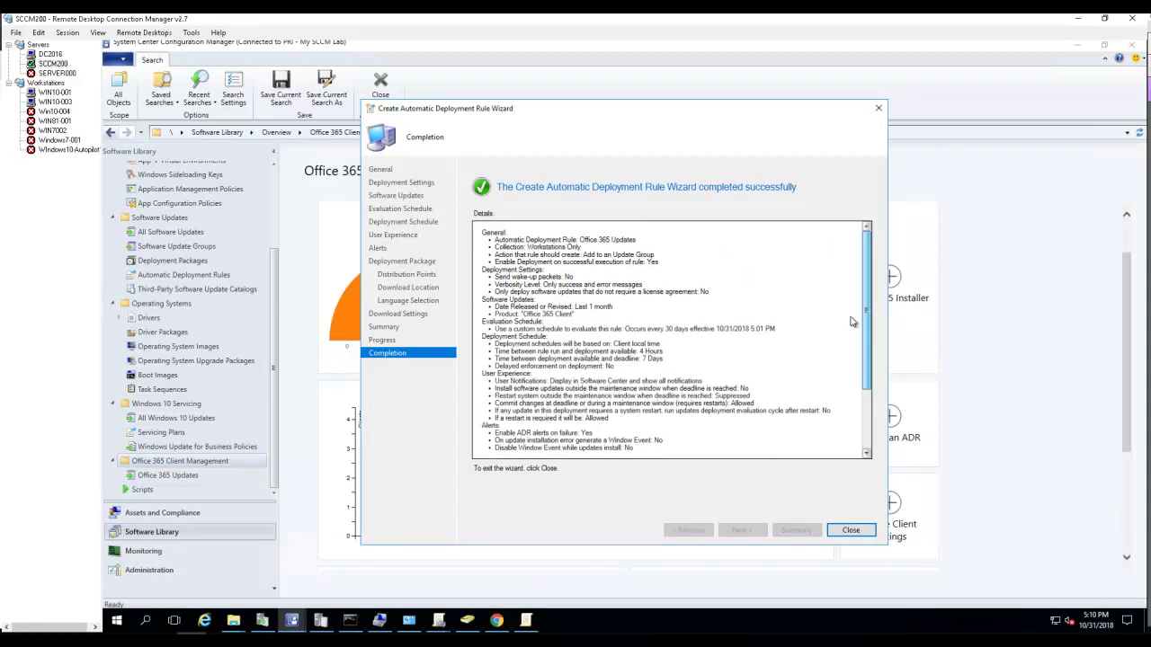
{"action": "scroll", "coordinate": [846, 351], "scroll_direction": "down", "scroll_amount": 4}
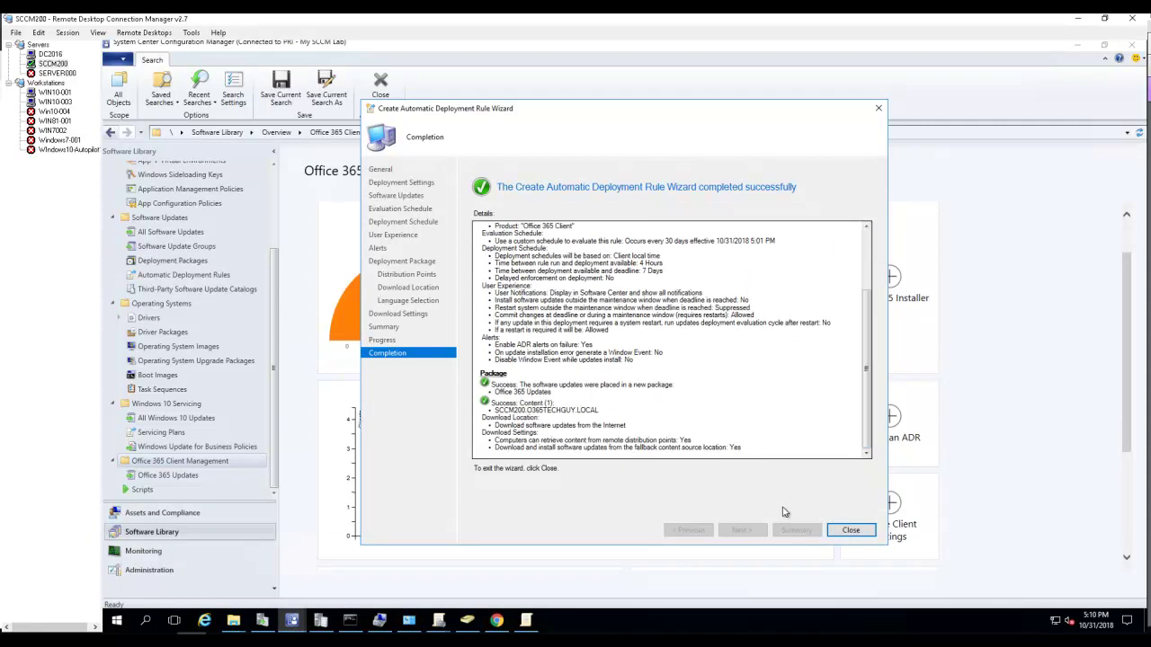
{"action": "left_click", "coordinate": [850, 530]}
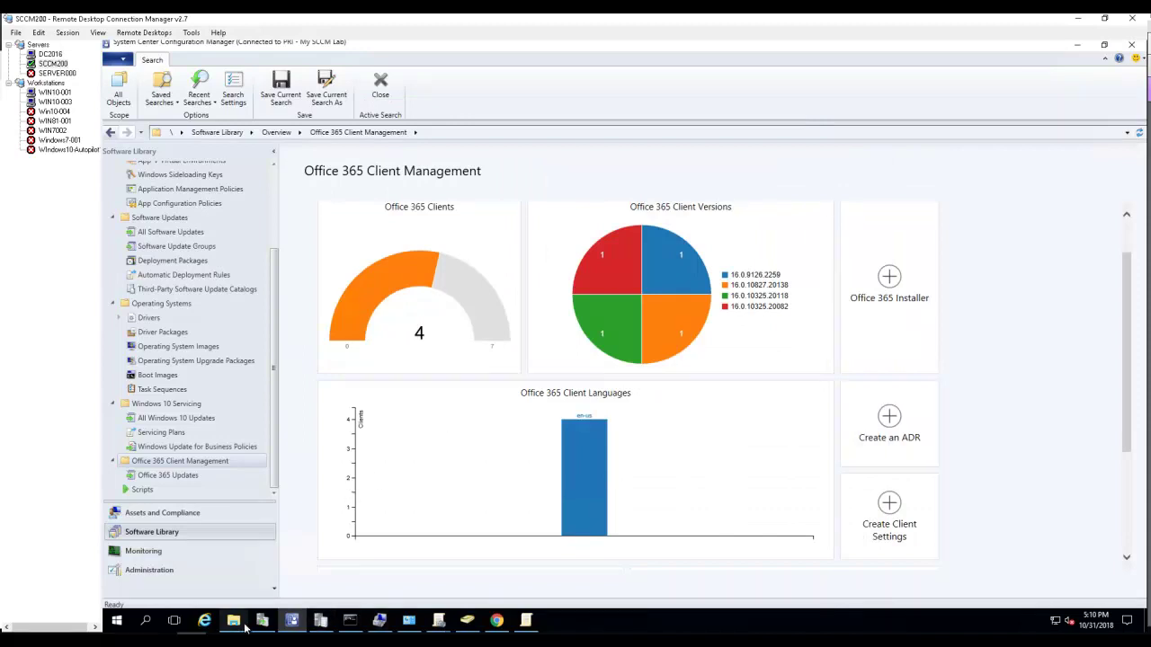
In File Explorer, open the Office365Updates folder under Deploy\Updates to check its contents, and move the window aside
{"action": "left_click", "coordinate": [931, 603]}
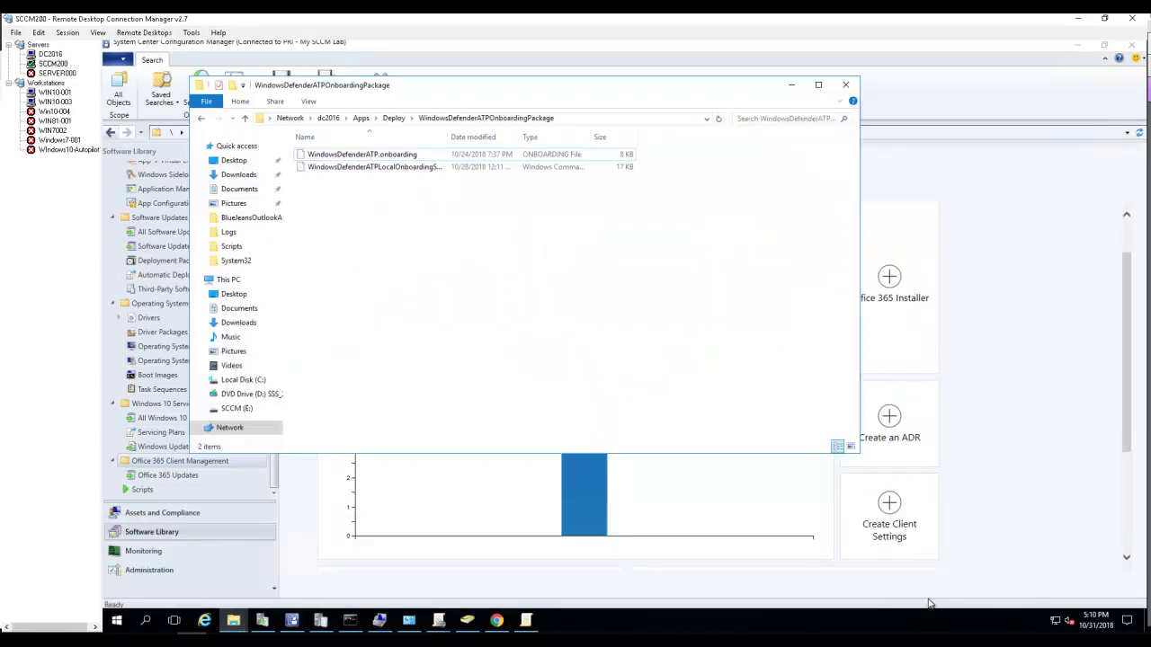
{"action": "left_click", "coordinate": [400, 125]}
{"action": "left_click", "coordinate": [331, 282]}
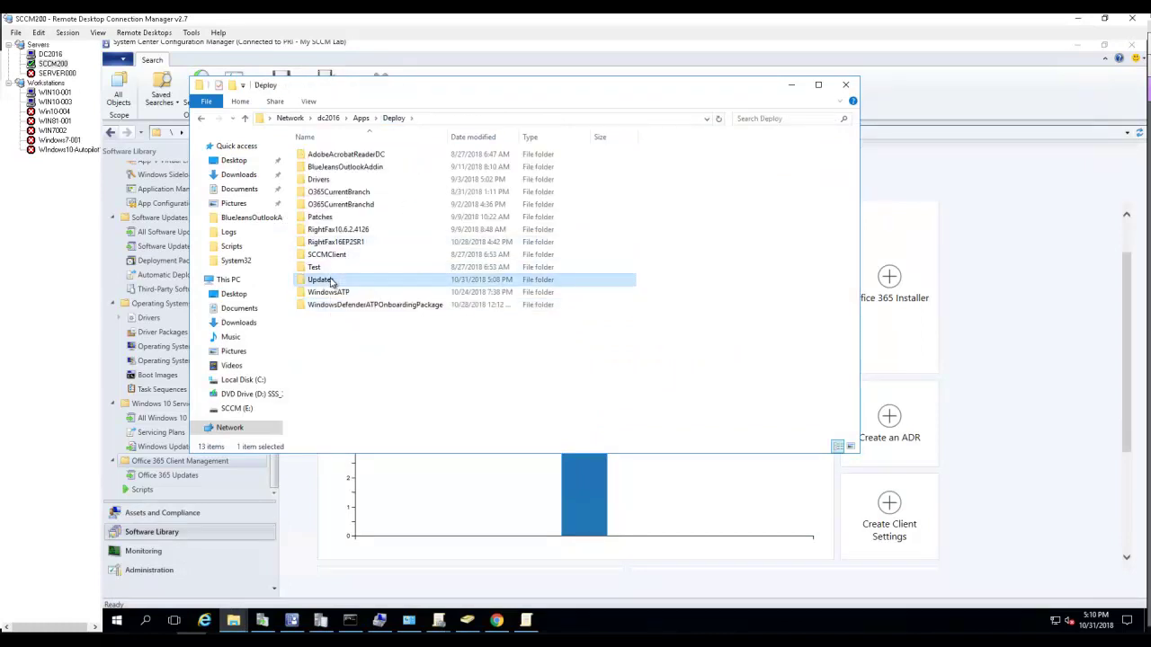
{"action": "double_click", "coordinate": [330, 281]}
{"action": "double_click", "coordinate": [362, 158]}
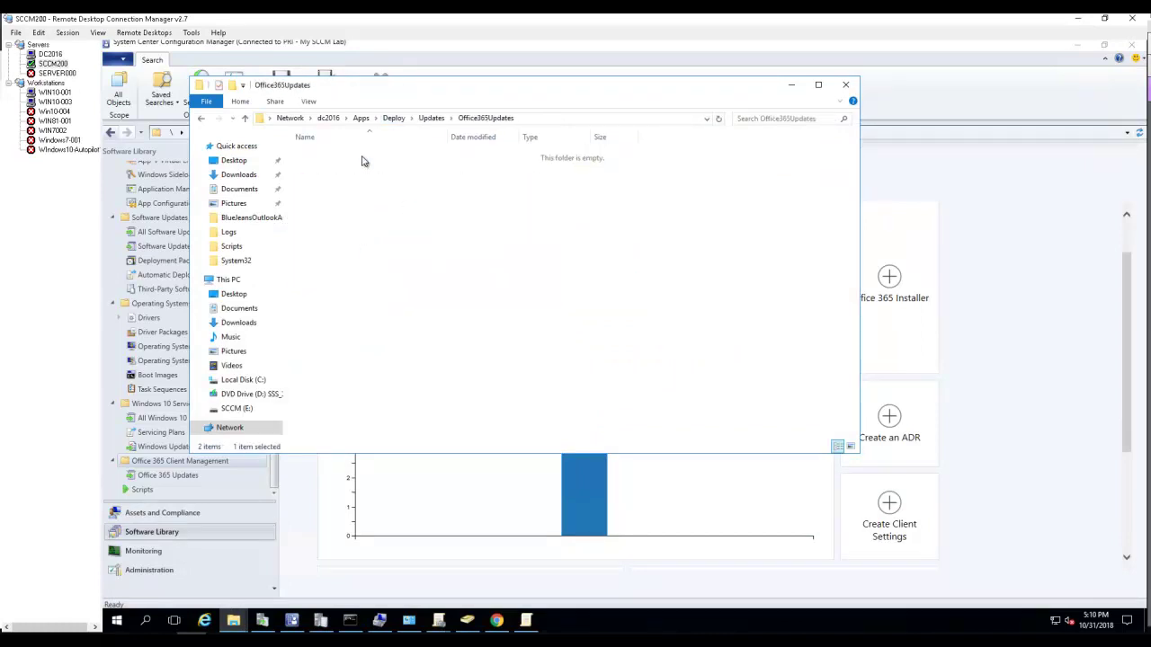
{"action": "left_click_drag", "start_coordinate": [510, 89], "coordinate": [819, 126]}
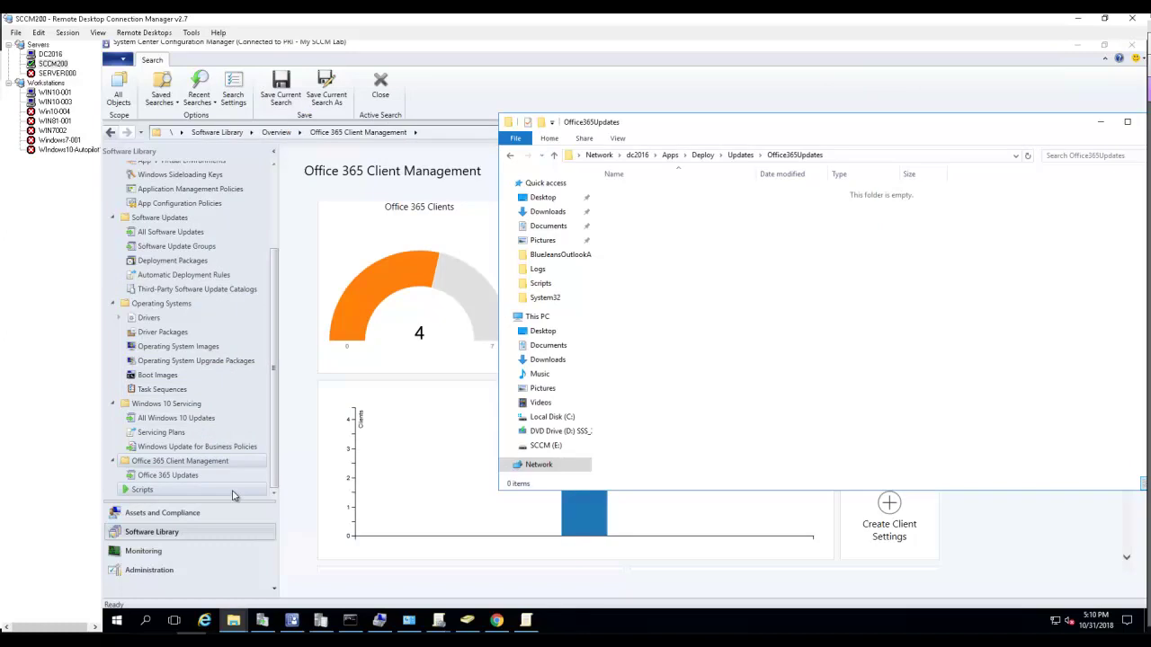
Return to the Configuration Manager console and run the Office 365 Updates automatic deployment rule immediately
{"action": "left_click", "coordinate": [199, 275]}
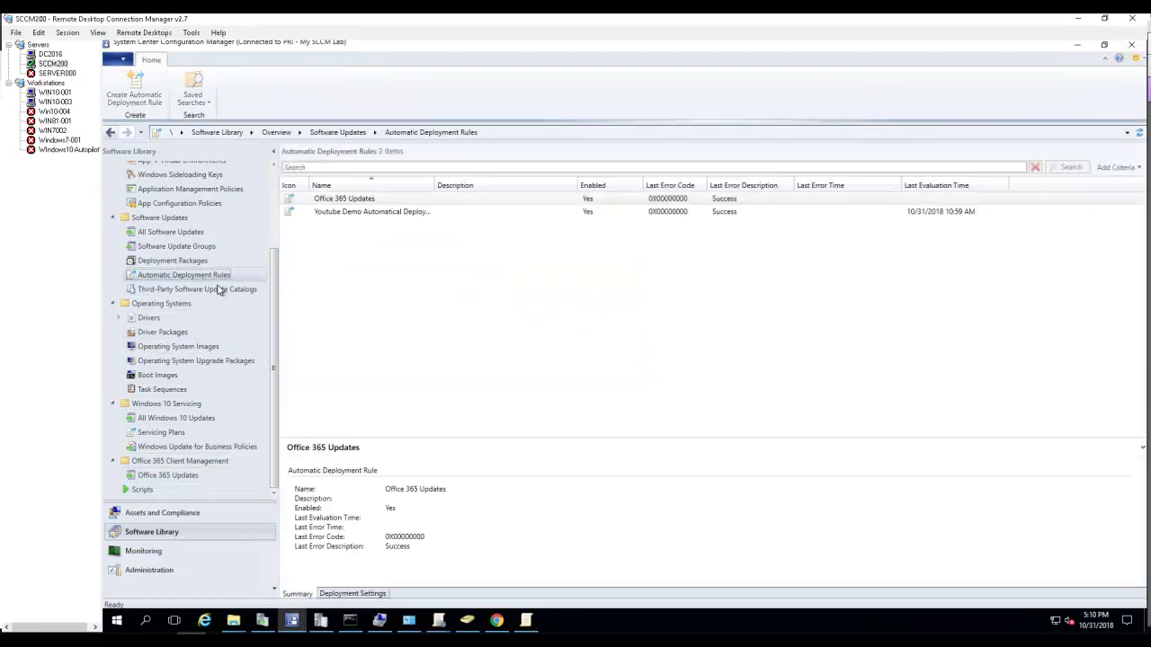
{"action": "left_click", "coordinate": [381, 200]}
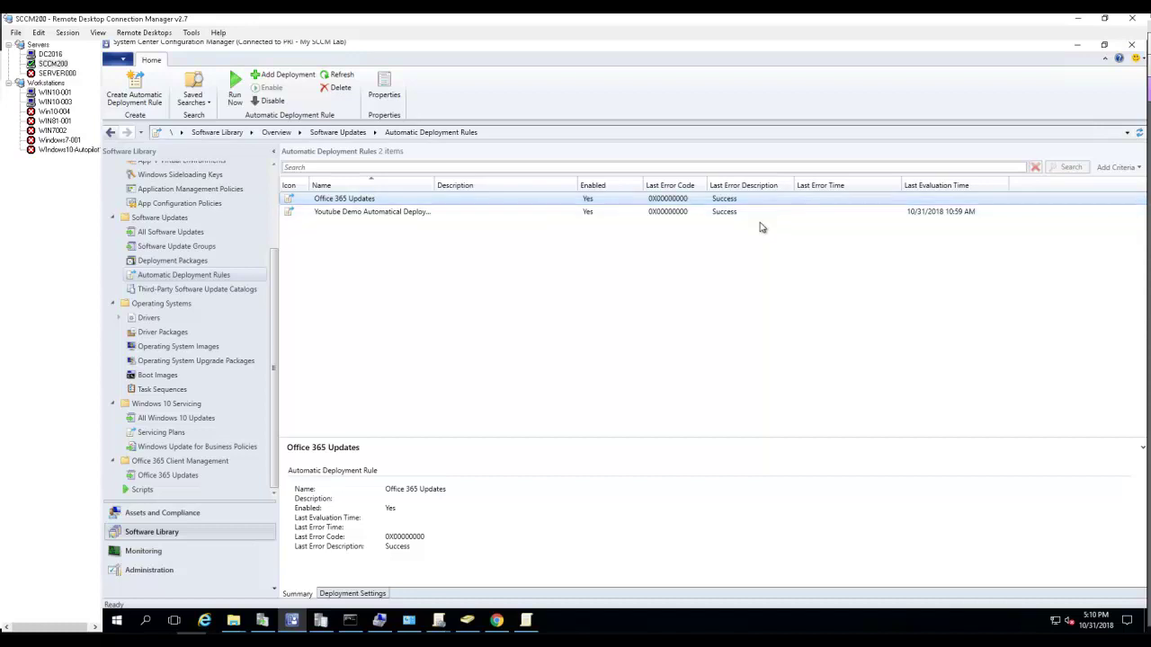
{"action": "right_click", "coordinate": [483, 199]}
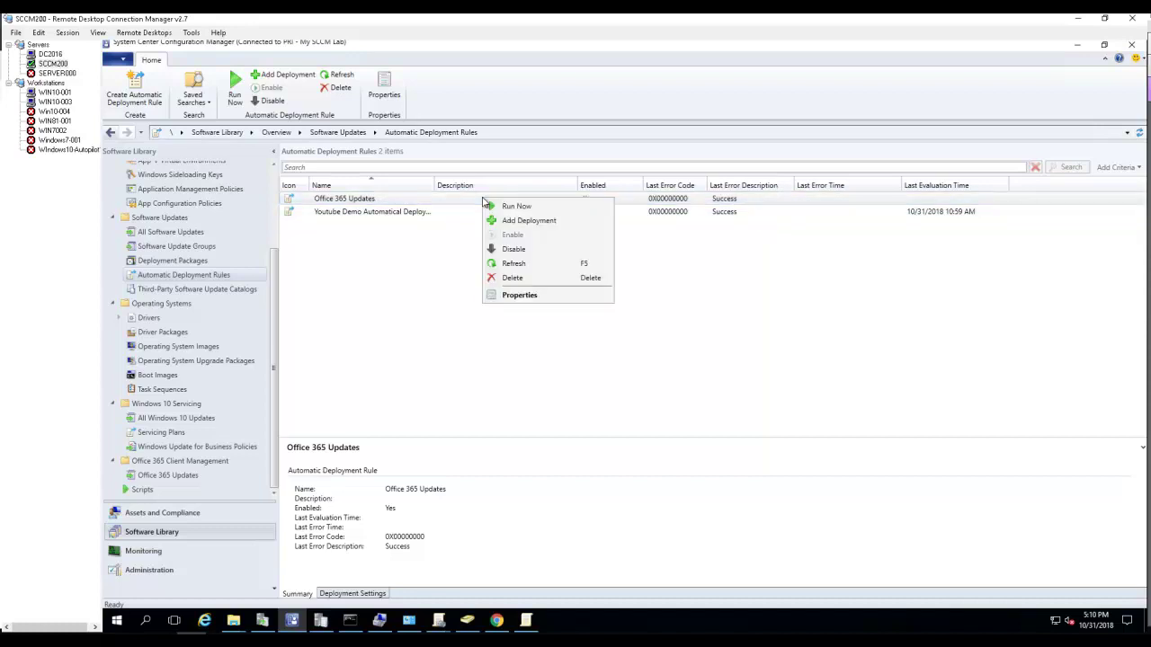
{"action": "left_click", "coordinate": [530, 210]}
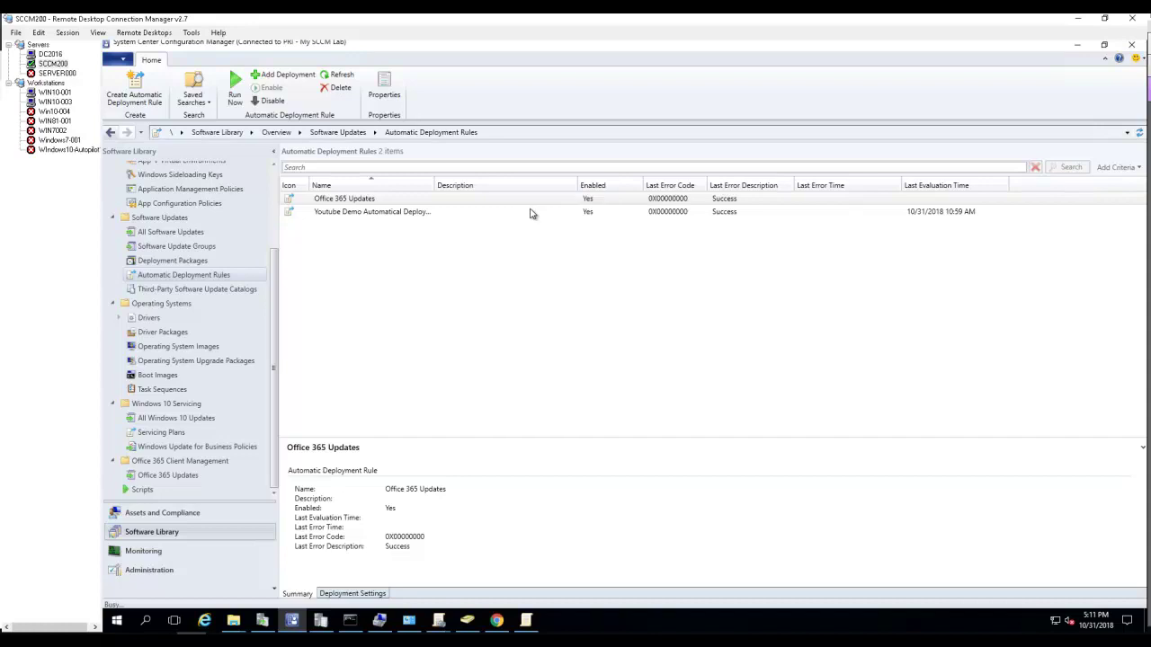
{"action": "left_click", "coordinate": [724, 382]}
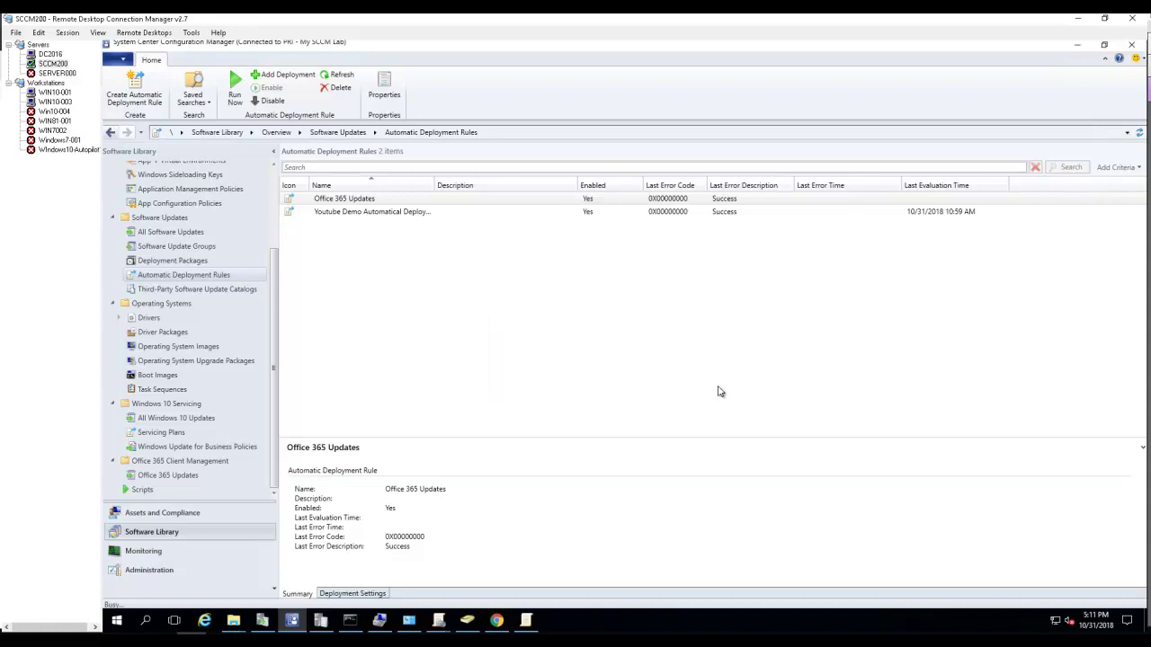